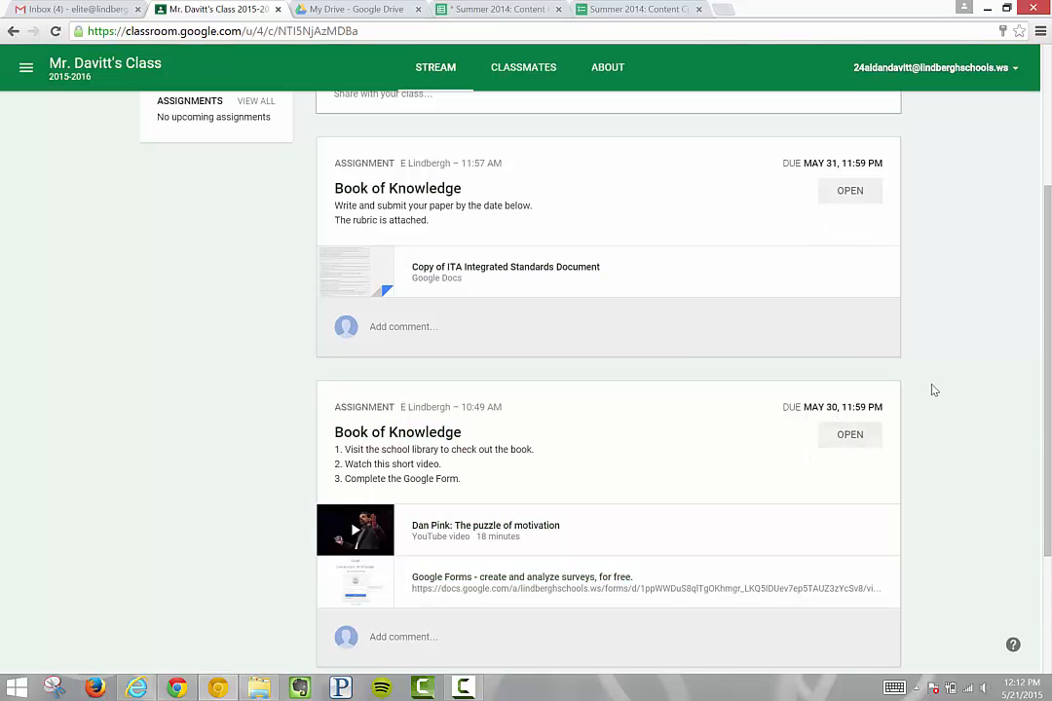
# - Post the comment "Adding a comment - posting to a student or the teacher." on the Book of Knowledge assignment due May 30
pyautogui.scroll(-1, 943, 471)
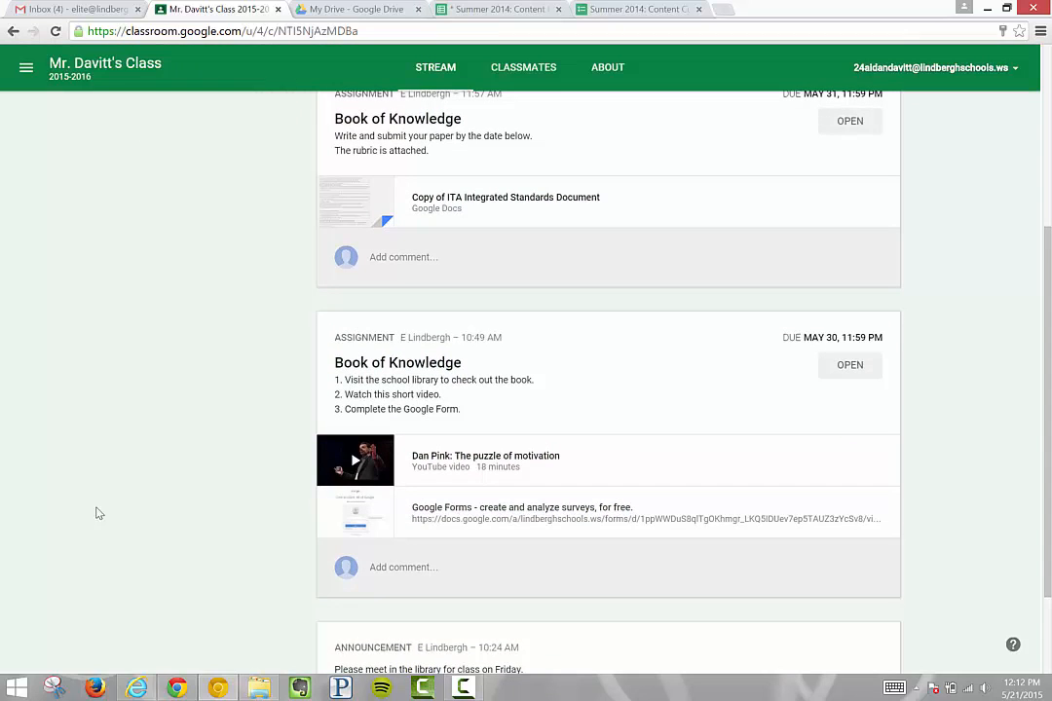
pyautogui.click(413, 582)
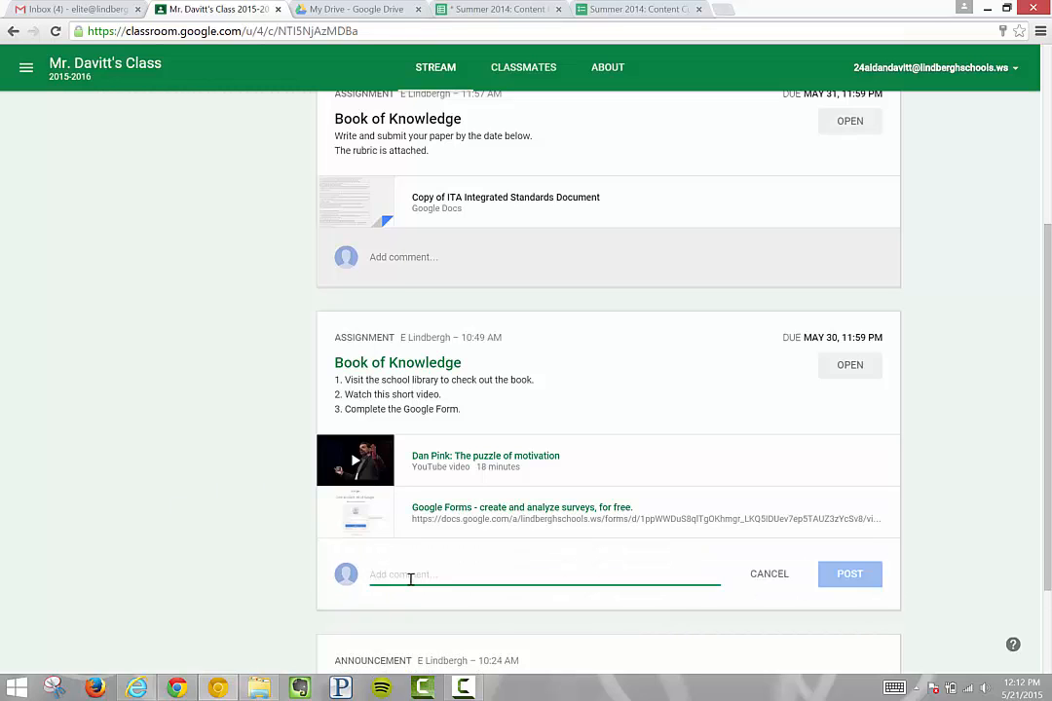
pyautogui.write('Adding a comment - posting to a student or the teacher.')
pyautogui.click(857, 582)
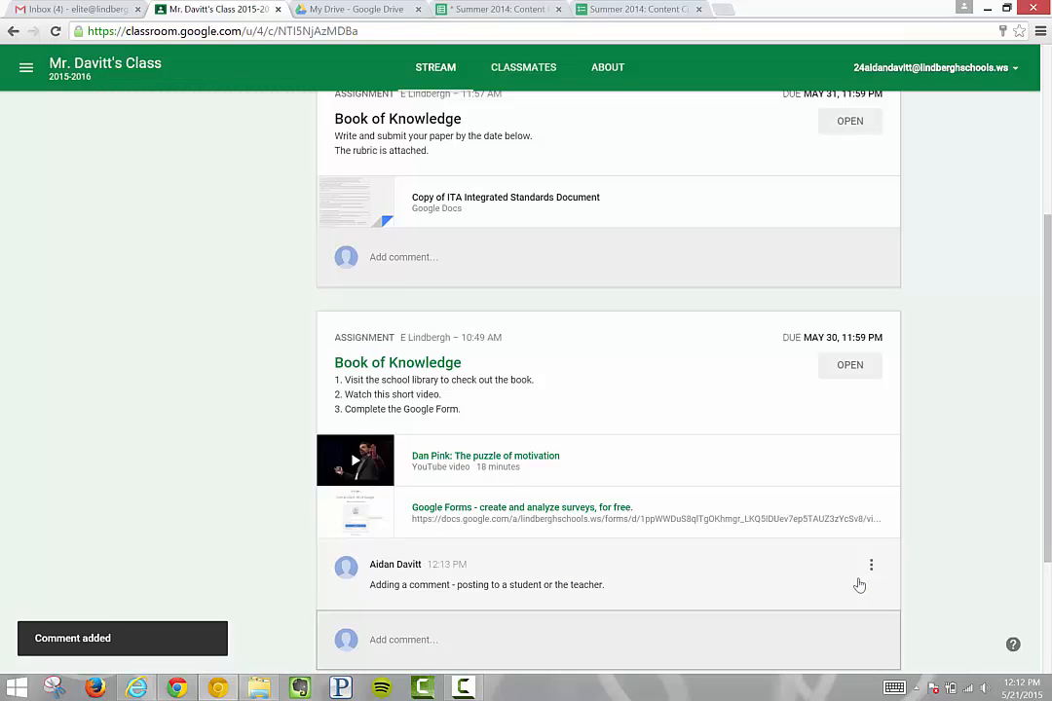
pyautogui.click(871, 565)
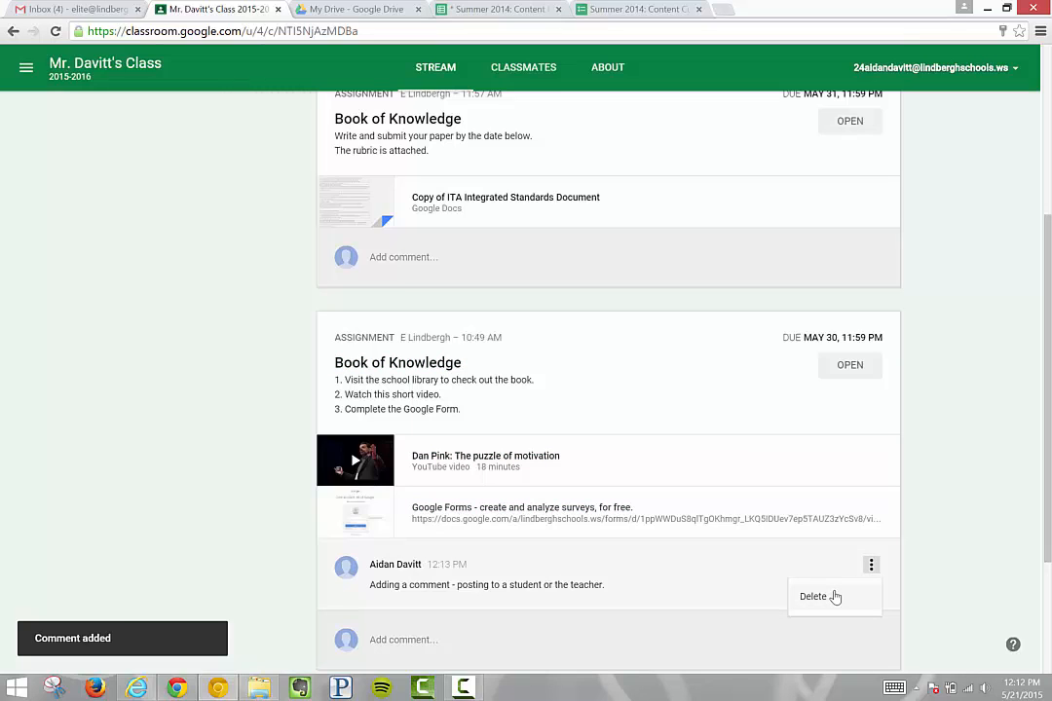
pyautogui.click(941, 482)
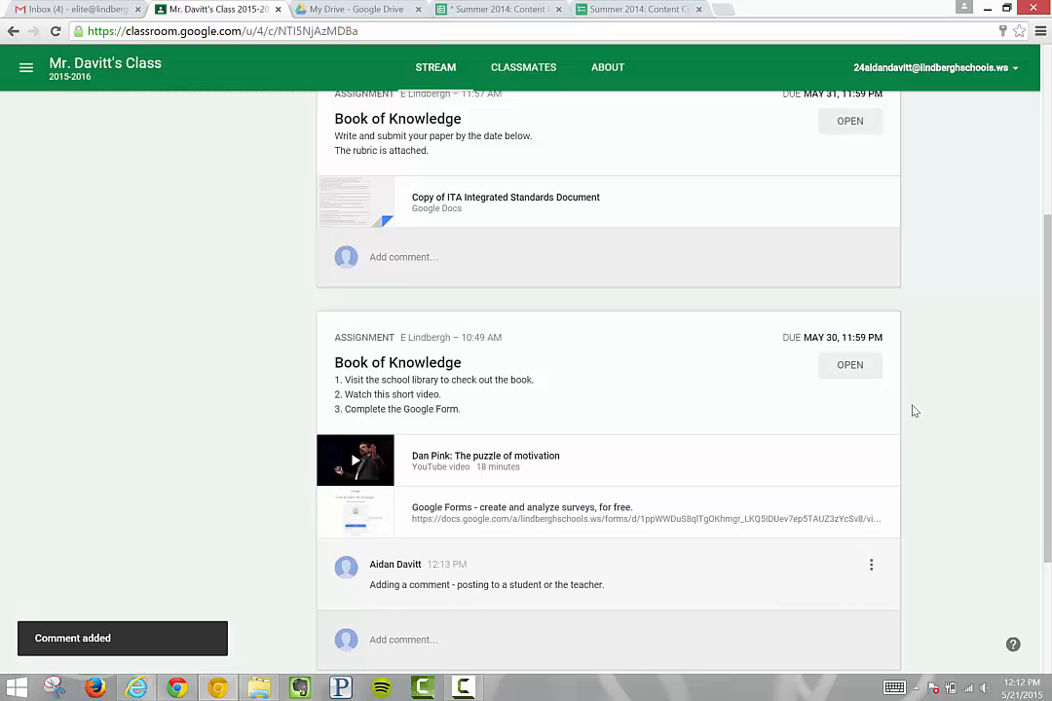
# - Open the Book of Knowledge assignment due May 30 and go through its introductory tips until they are dismissed
pyautogui.click(852, 372)
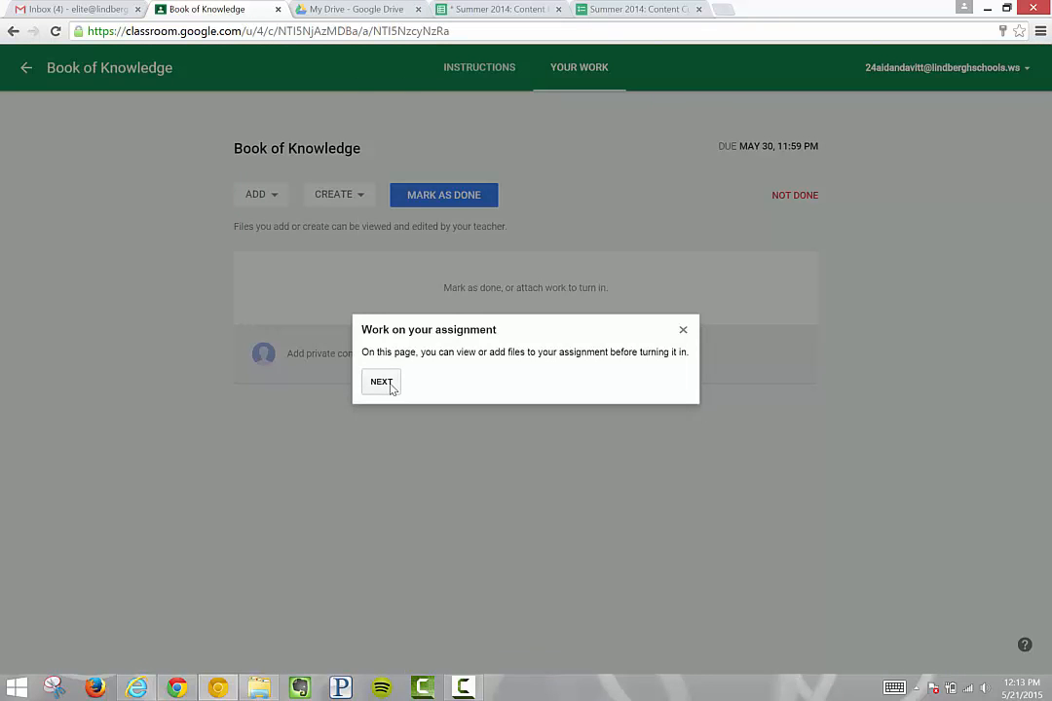
pyautogui.click(390, 387)
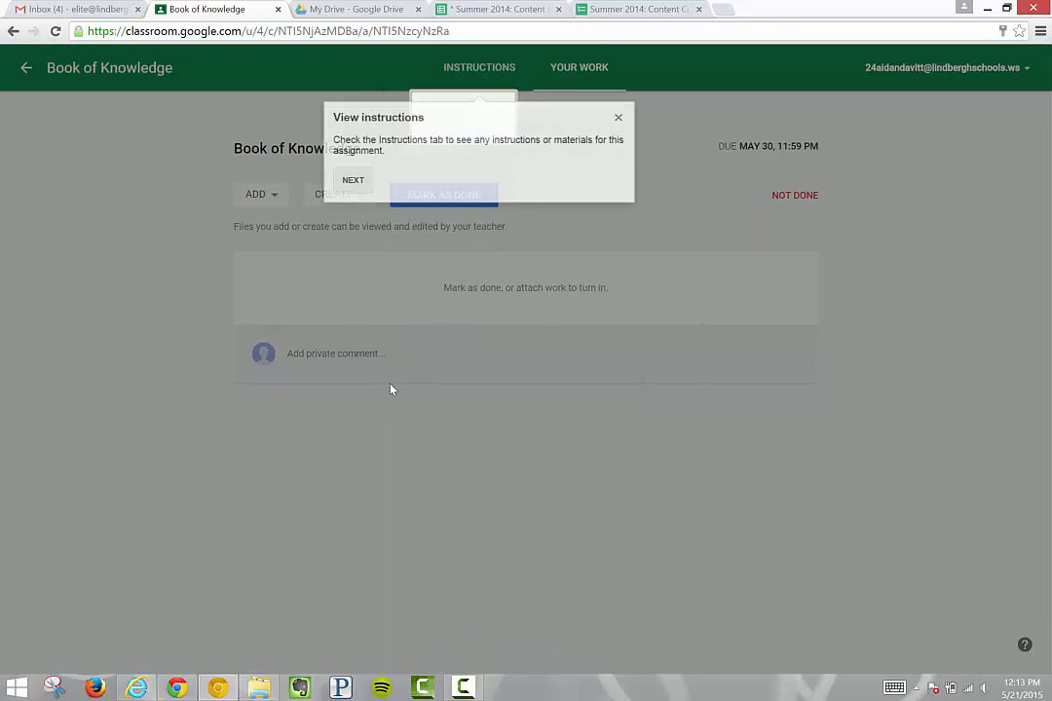
pyautogui.click(370, 185)
pyautogui.click(435, 222)
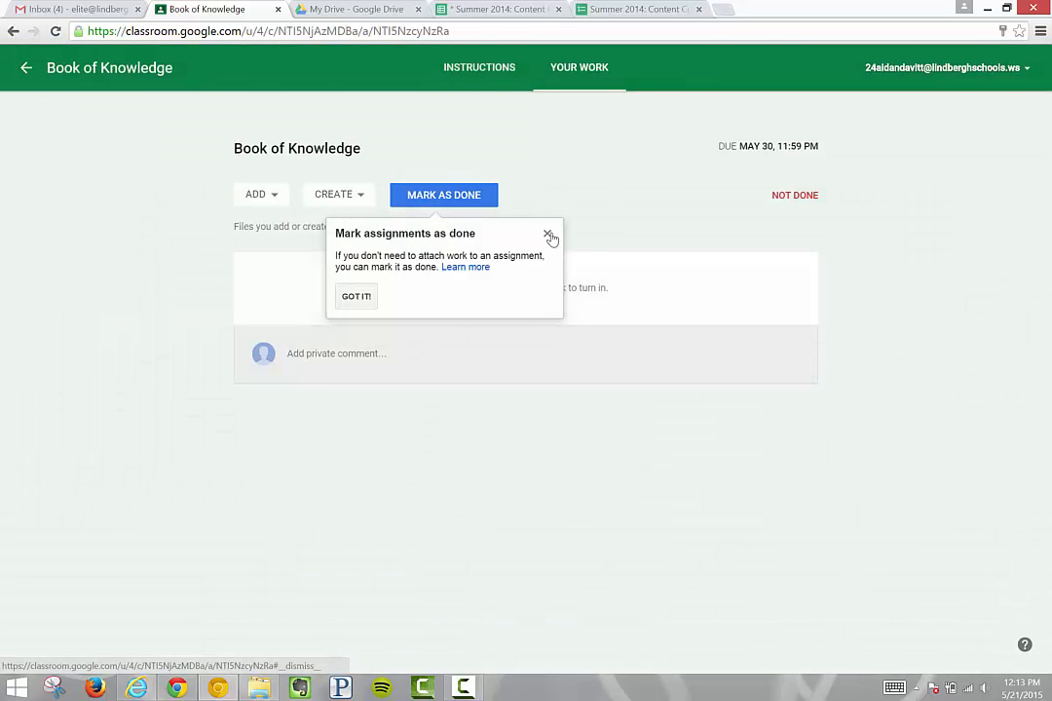
pyautogui.click(548, 237)
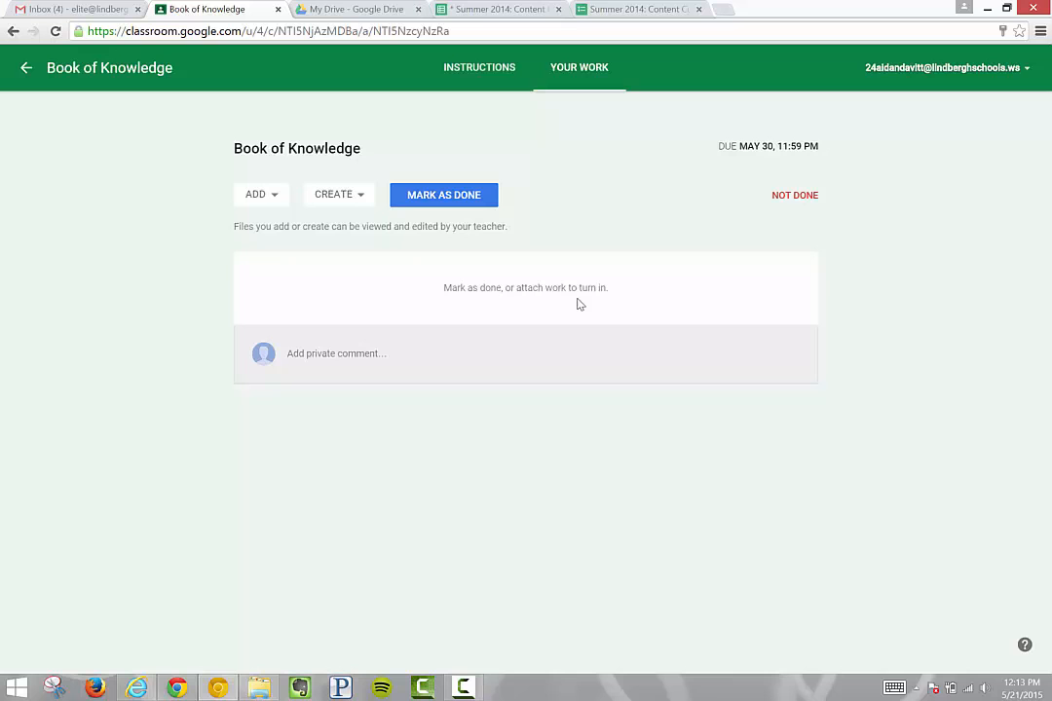
# - Mark the assignment as done with the private note "I completed the Google Form."
pyautogui.click(477, 200)
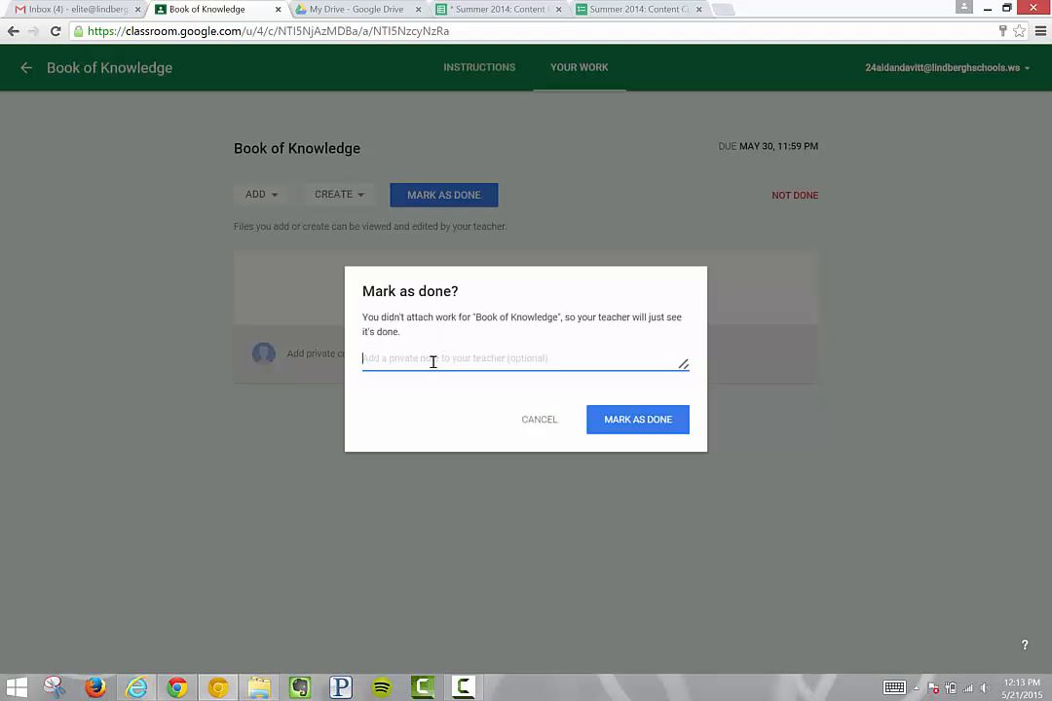
pyautogui.write('I completed the Google Form.')
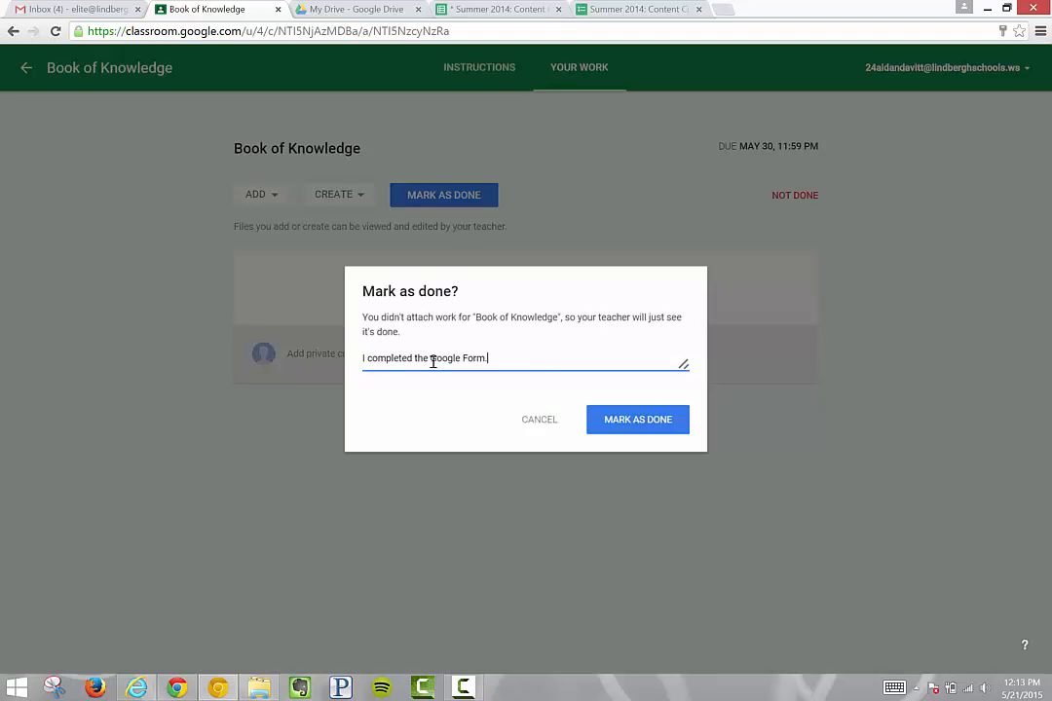
pyautogui.click(648, 423)
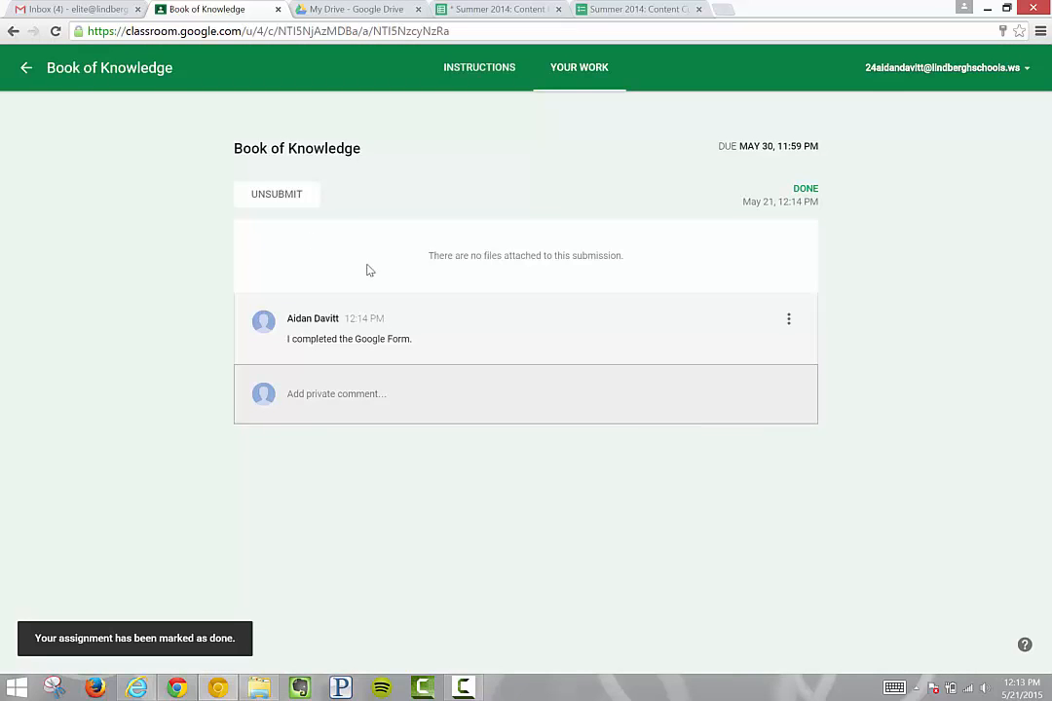
# - Open the Book of Knowledge assignment due May 31 from the class stream and create a new document for it
pyautogui.click(27, 67)
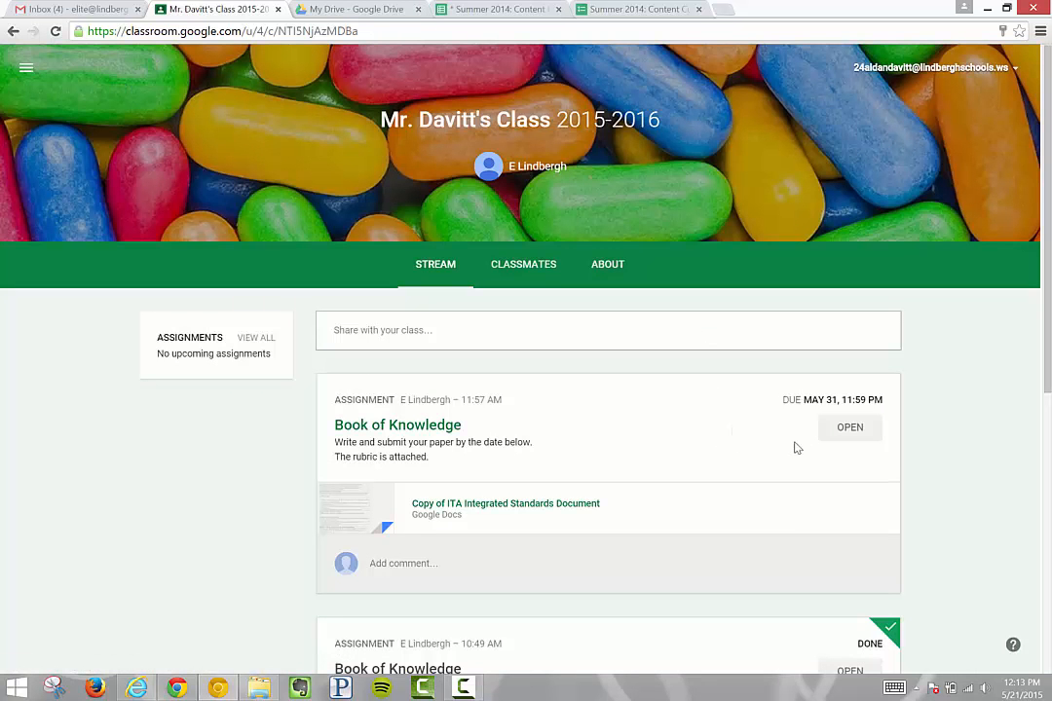
pyautogui.click(848, 435)
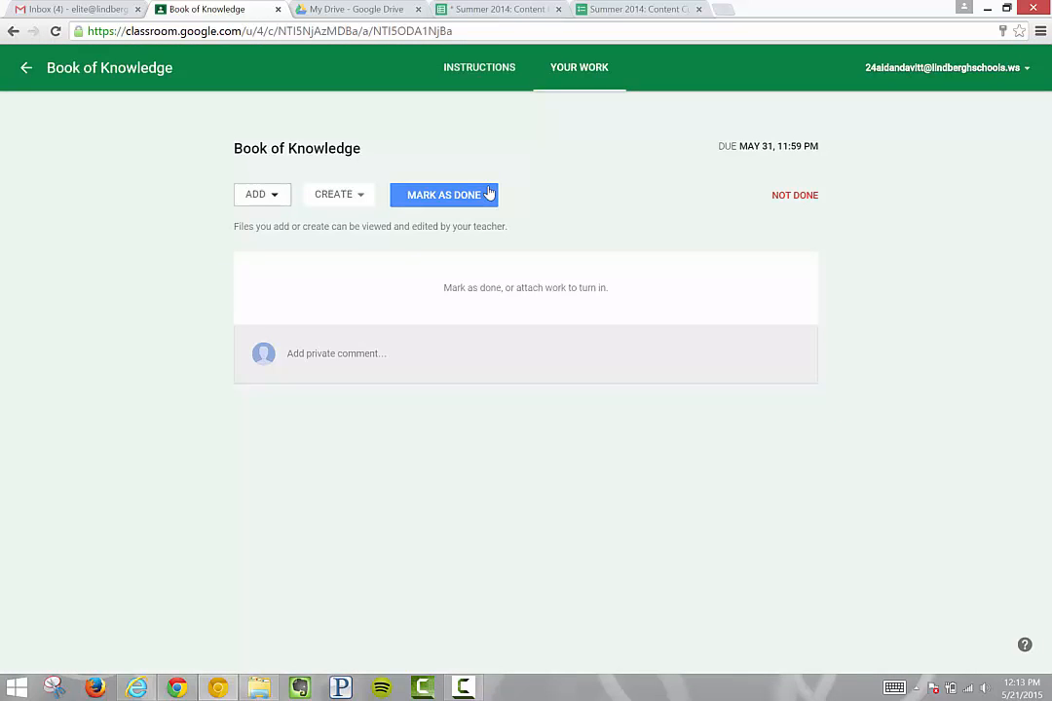
pyautogui.click(343, 200)
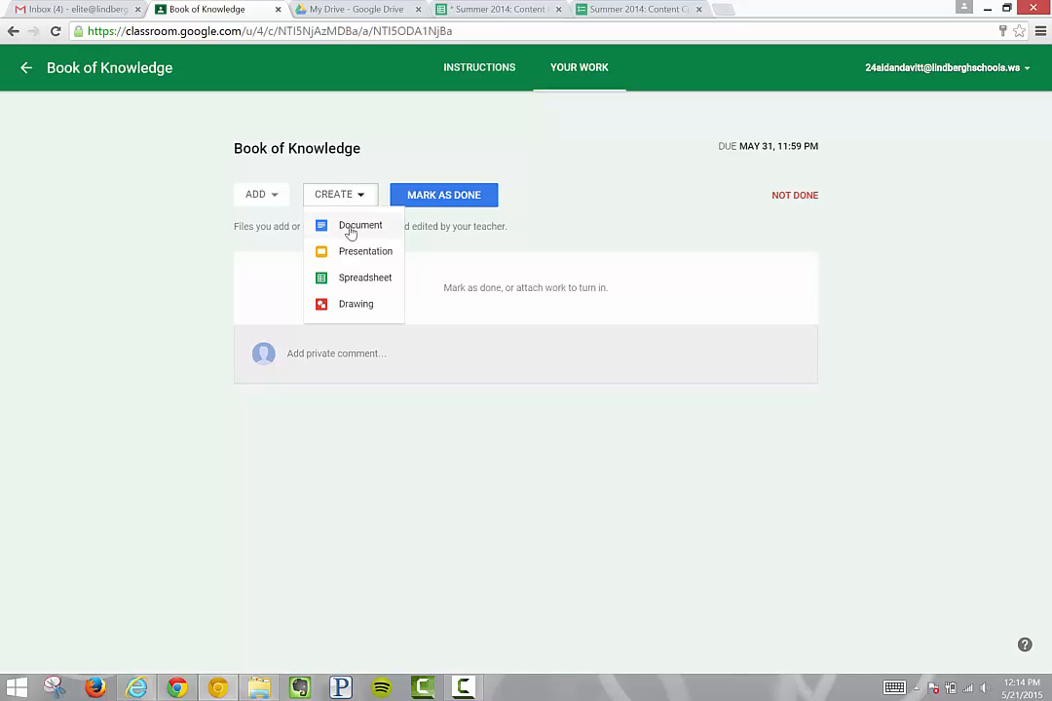
pyautogui.click(350, 227)
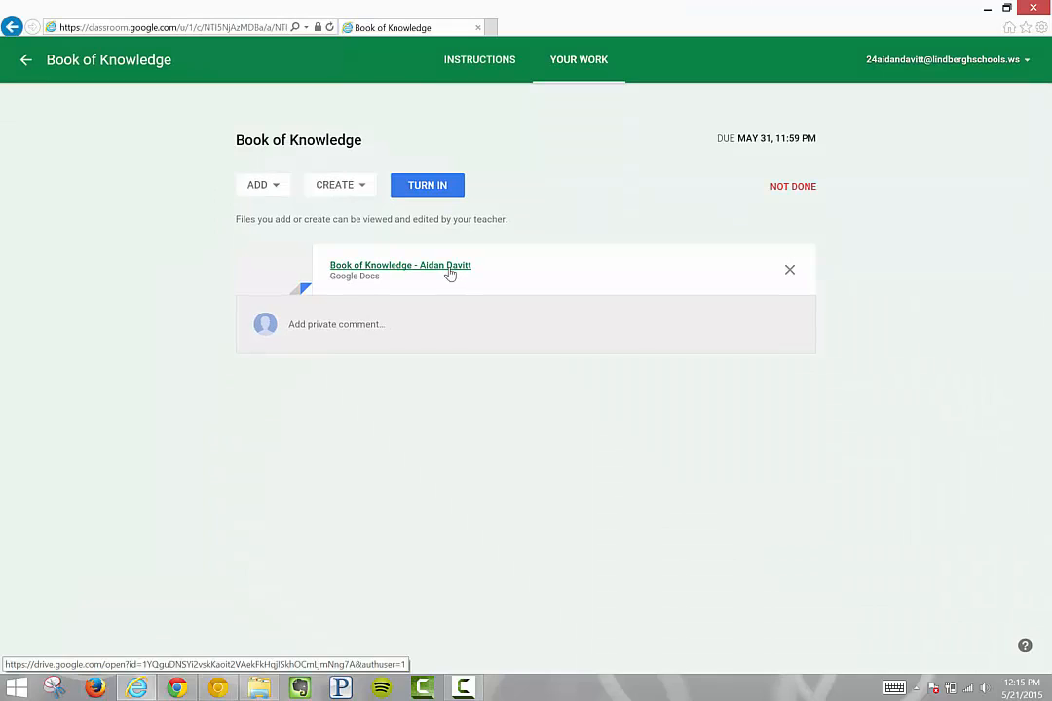
# - Open the attached document and turn it in with the note "This is my first draft. Could you look over it for me?"
pyautogui.click(449, 273)
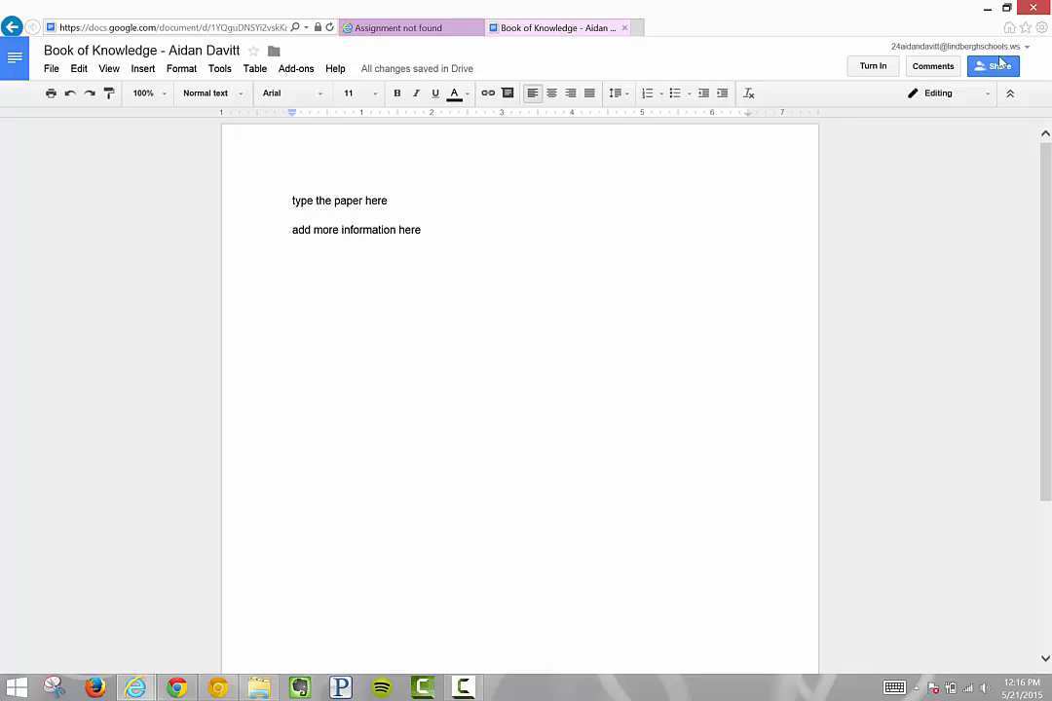
pyautogui.click(862, 70)
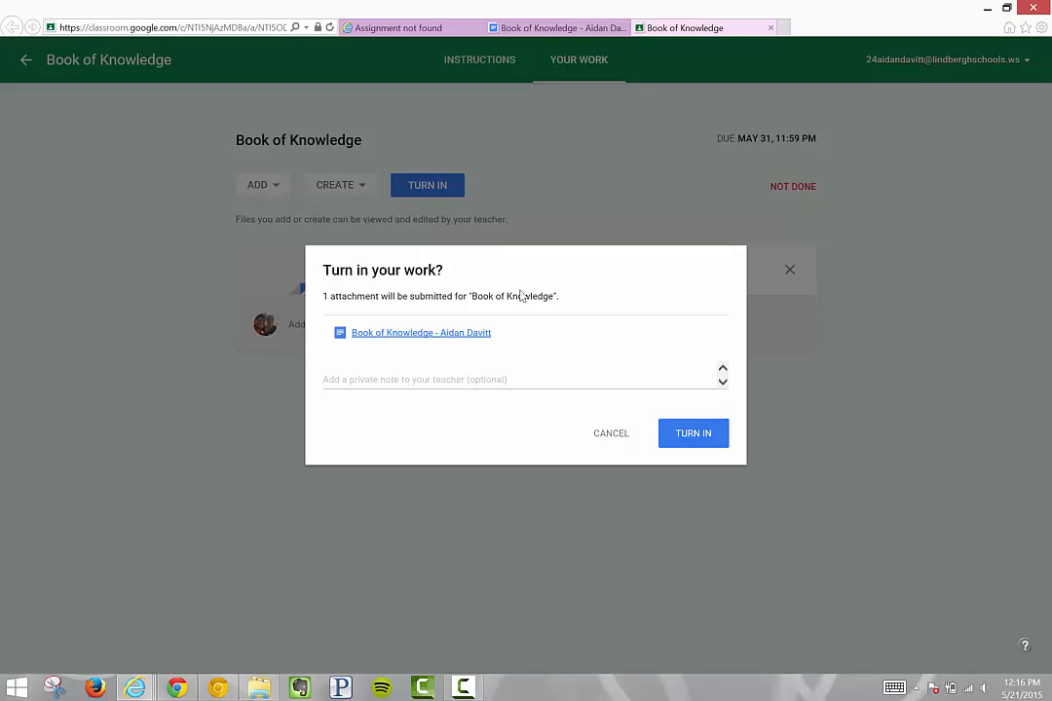
pyautogui.click(417, 384)
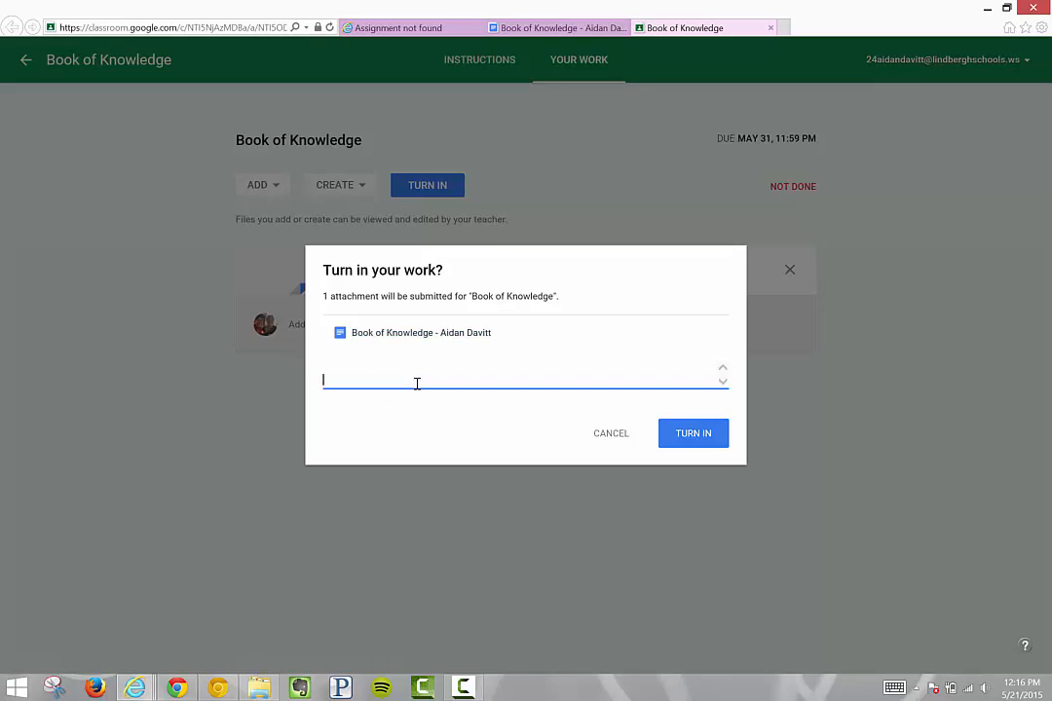
pyautogui.write('This is my first draft. Could you look over it for me?')
pyautogui.click(690, 439)
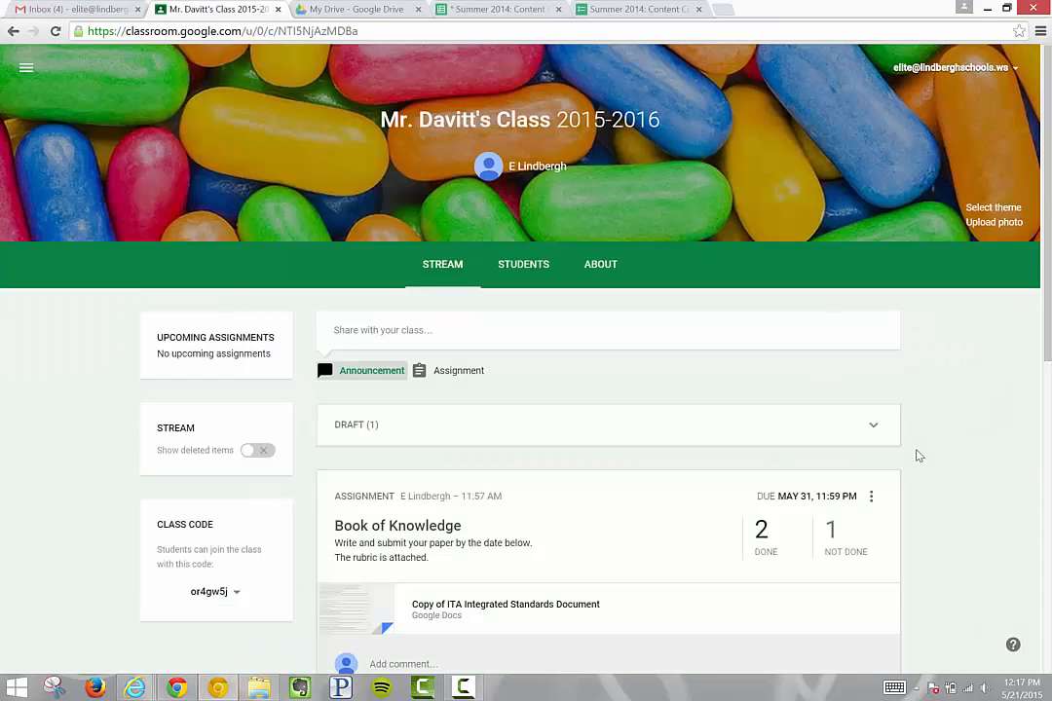
# - In the teacher's class stream, open the done submissions for the May 30 assignment and expand the ungraded student's entry
pyautogui.scroll(-2, 915, 454)
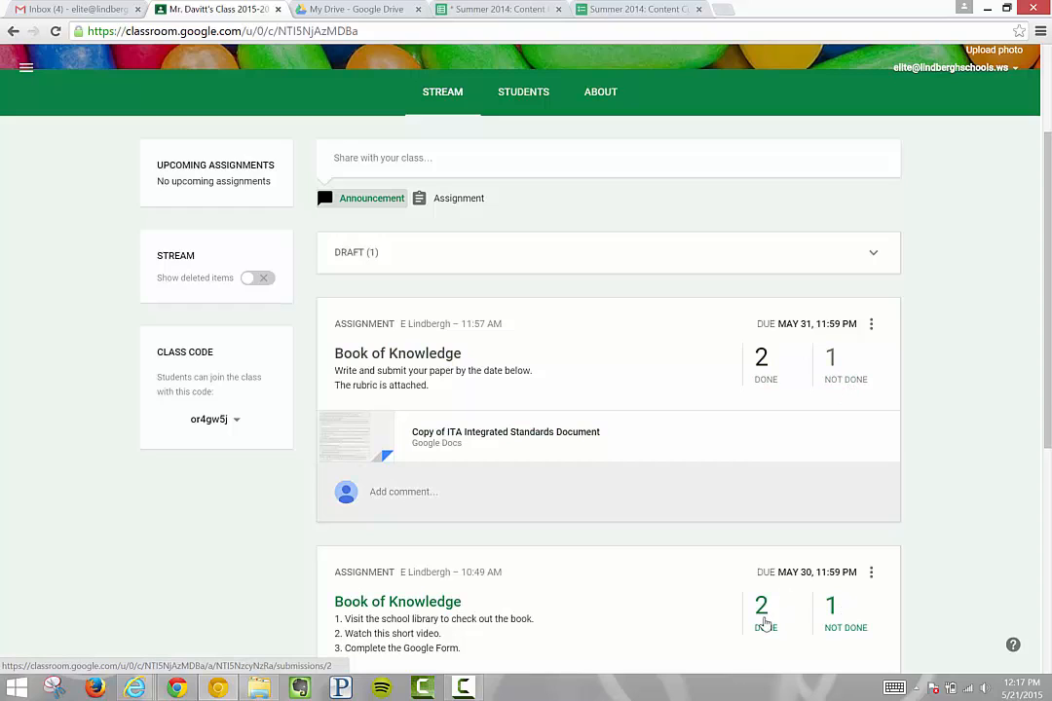
pyautogui.click(763, 613)
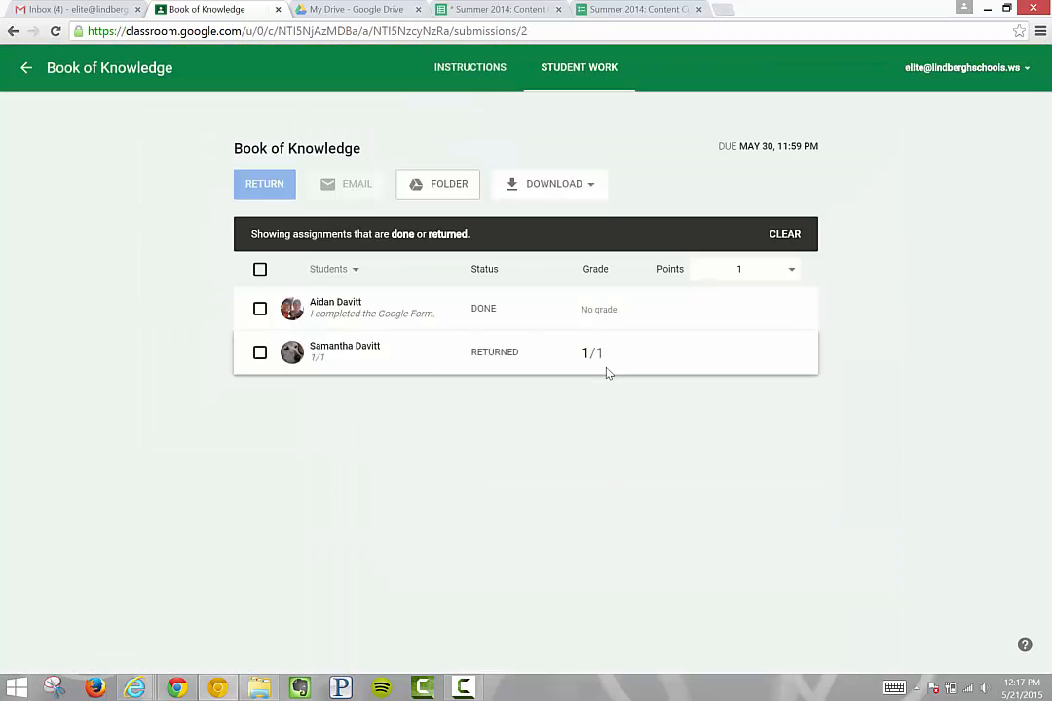
pyautogui.click(448, 310)
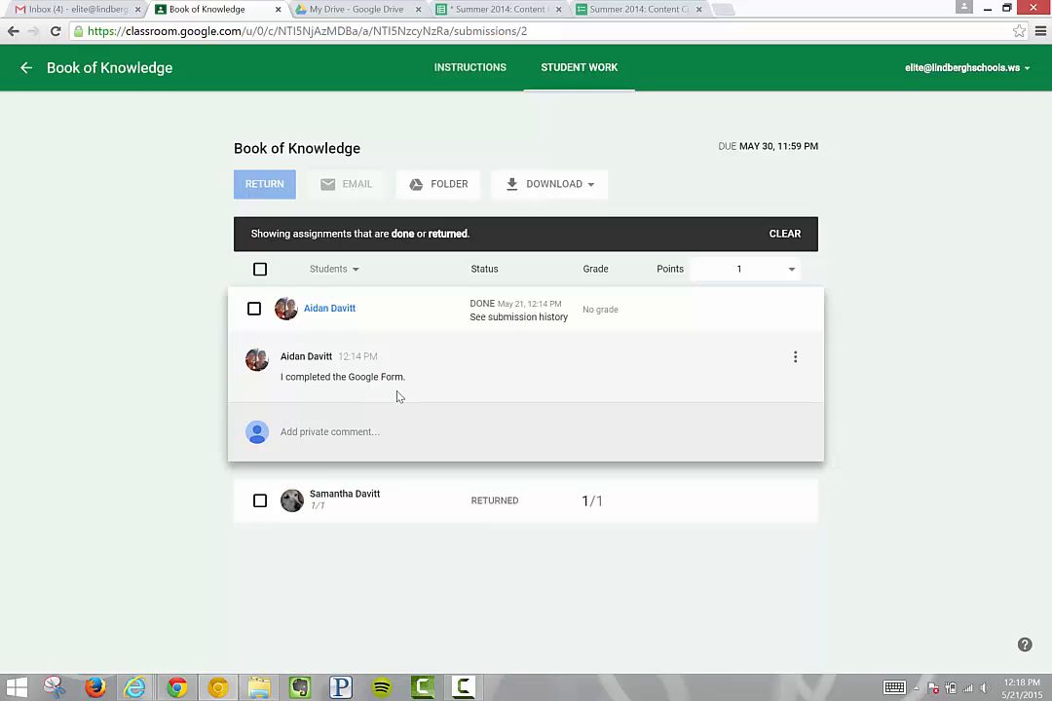
# - Select the ungraded student's submission and give it a grade of 1
pyautogui.click(253, 309)
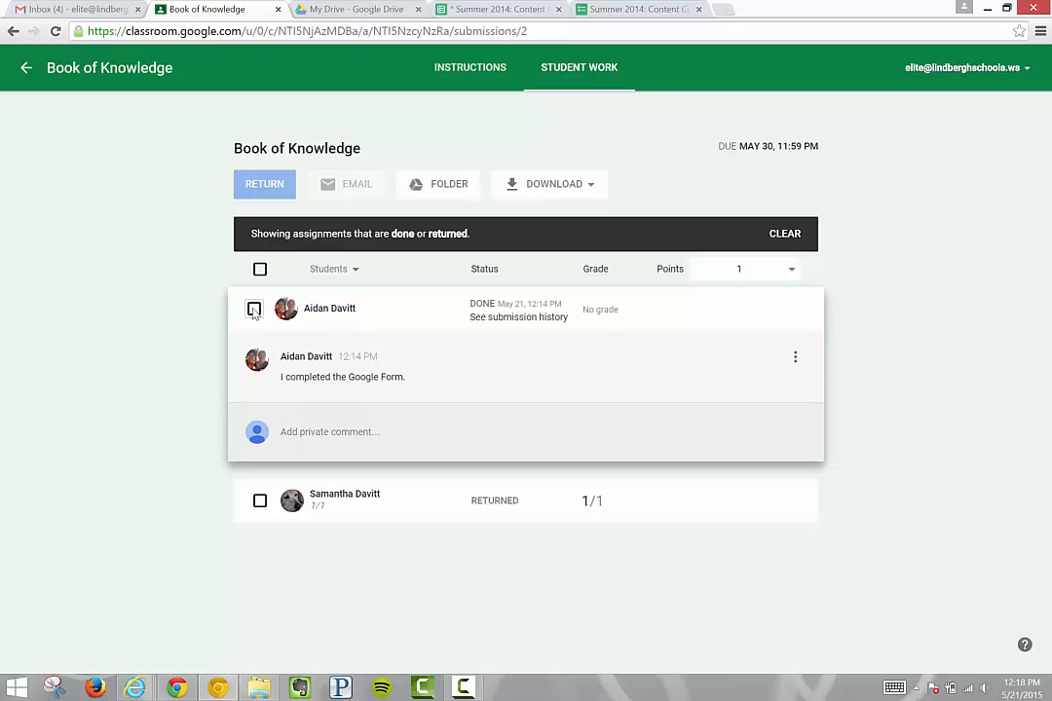
pyautogui.click(608, 313)
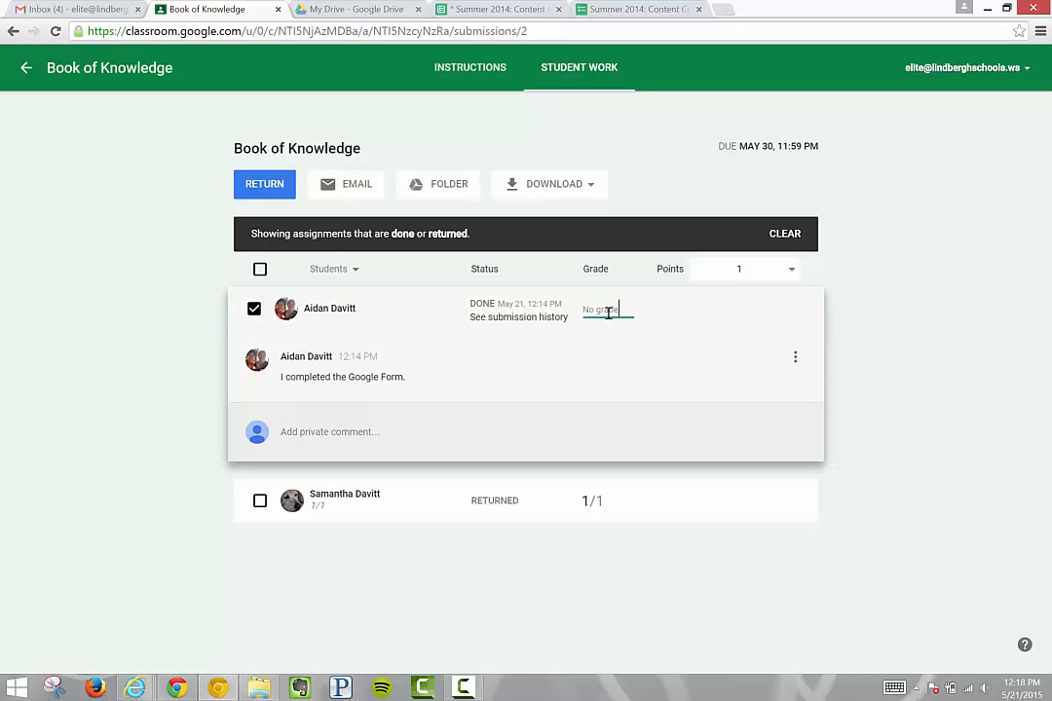
pyautogui.write('1')
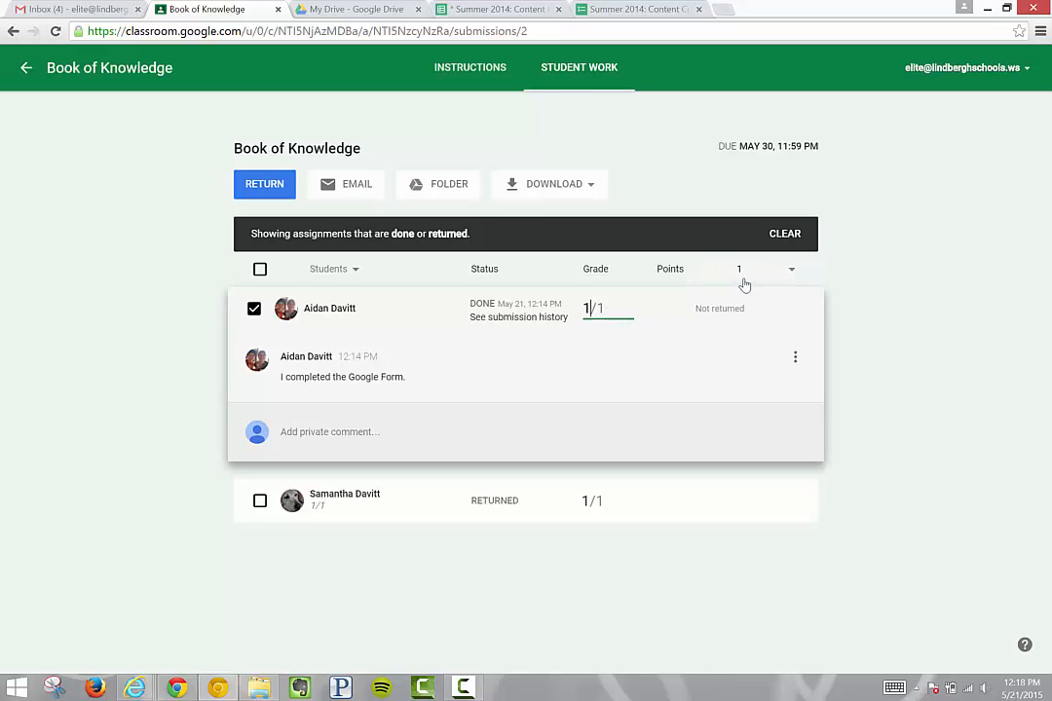
# - Change the assignment's point value to Ungraded and set it back to 1
pyautogui.click(784, 282)
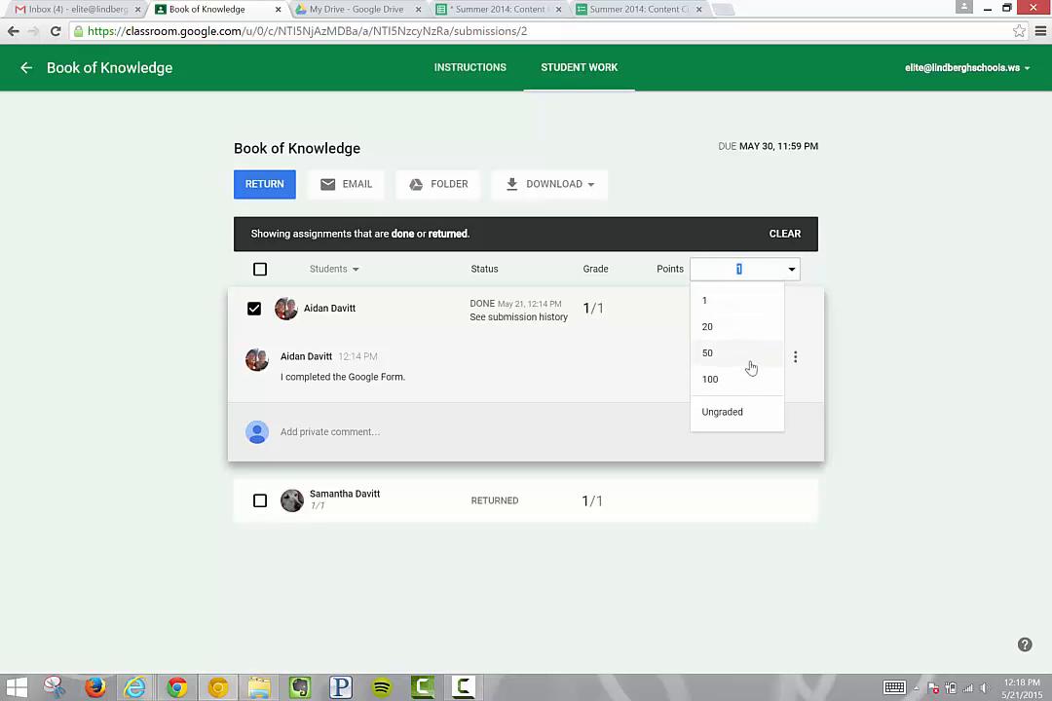
pyautogui.click(738, 412)
pyautogui.click(624, 403)
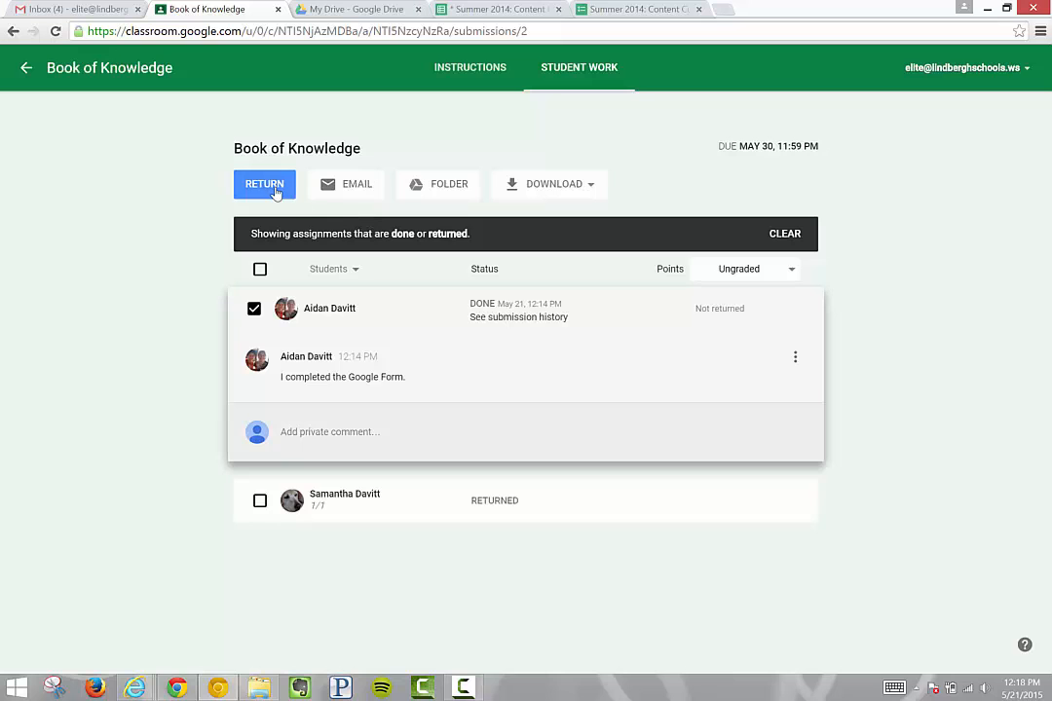
pyautogui.click(723, 274)
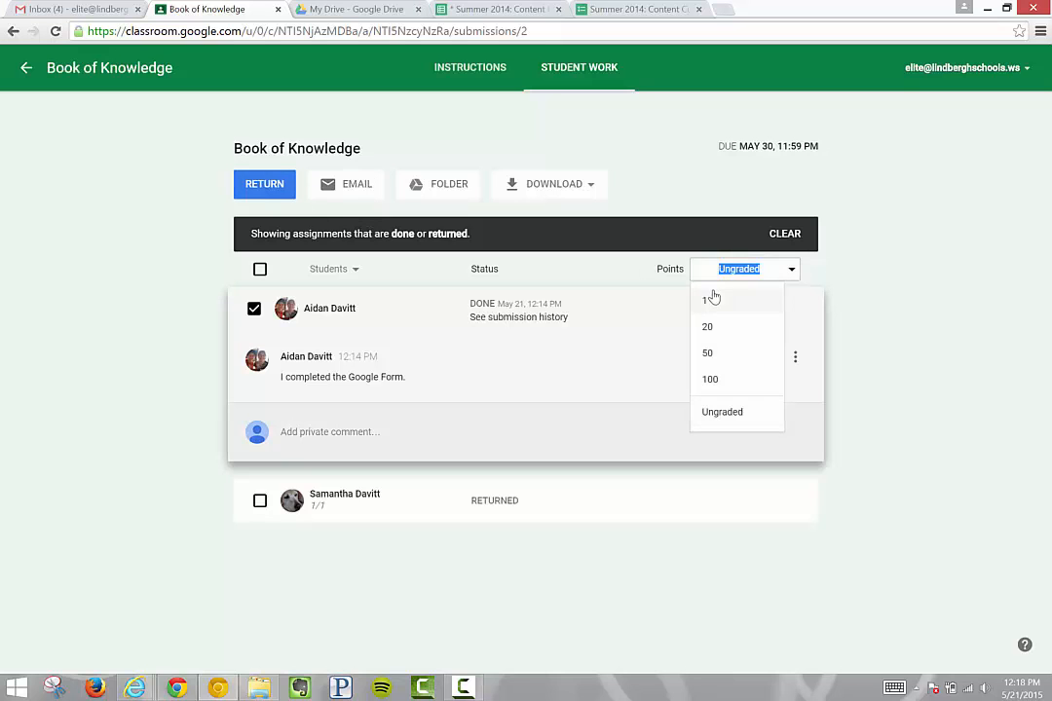
pyautogui.click(709, 299)
pyautogui.click(637, 401)
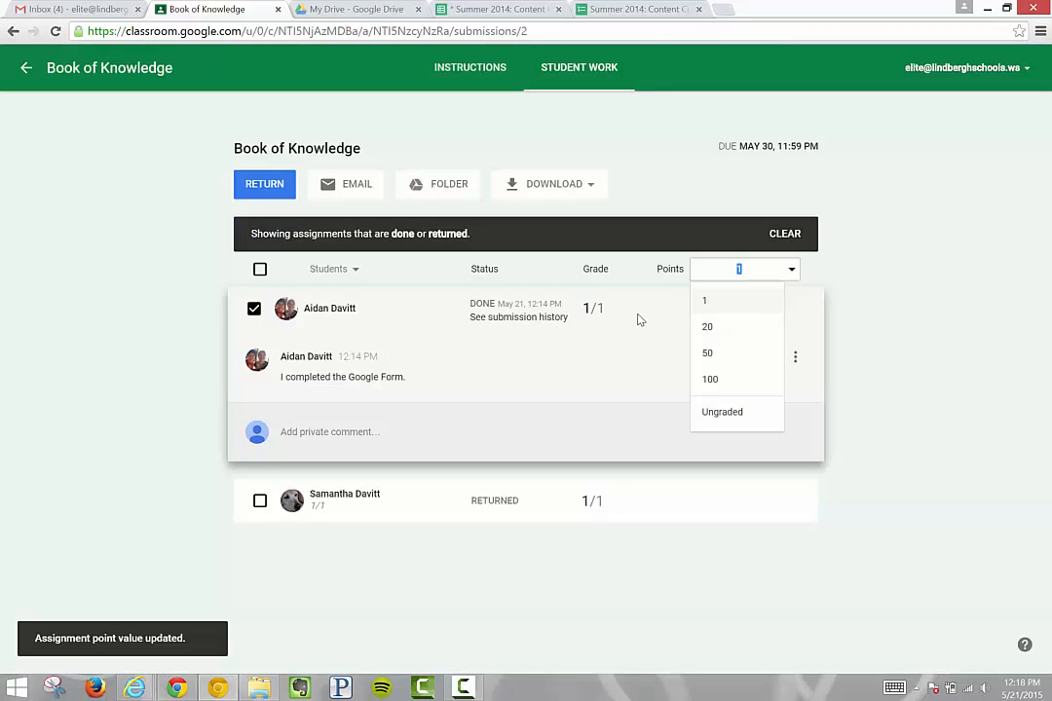
# - Return the selected submission to the student with the feedback note "Nice job. Check SIS for your final grade."
pyautogui.click(261, 185)
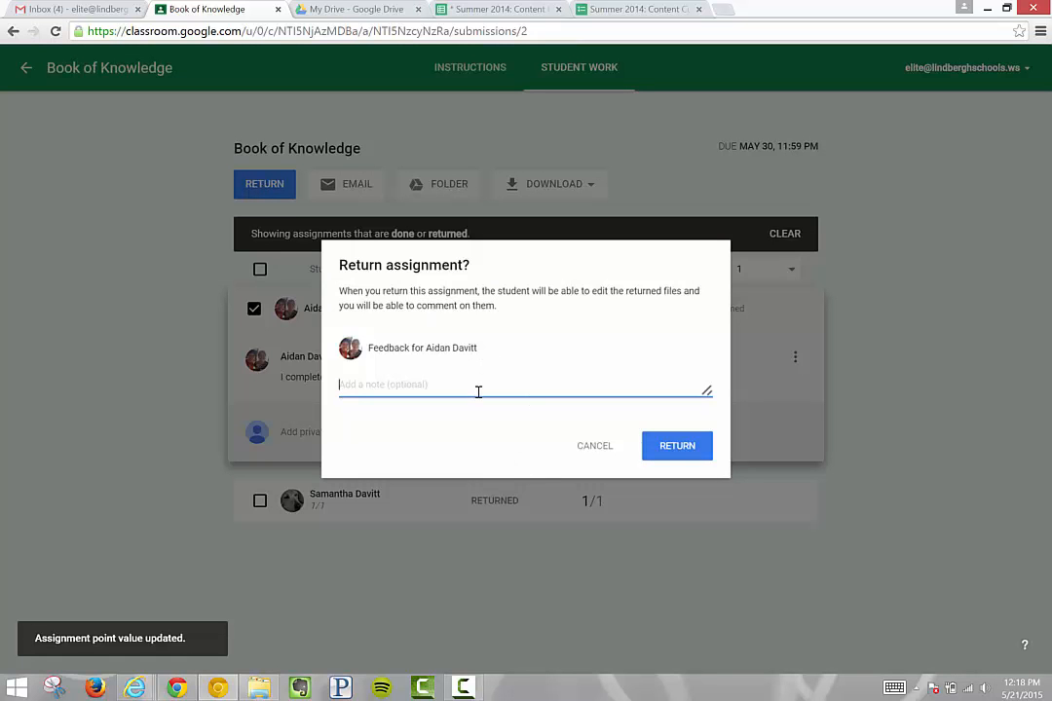
pyautogui.write('Nice')
pyautogui.write('job. Check SIS for your final grade.')
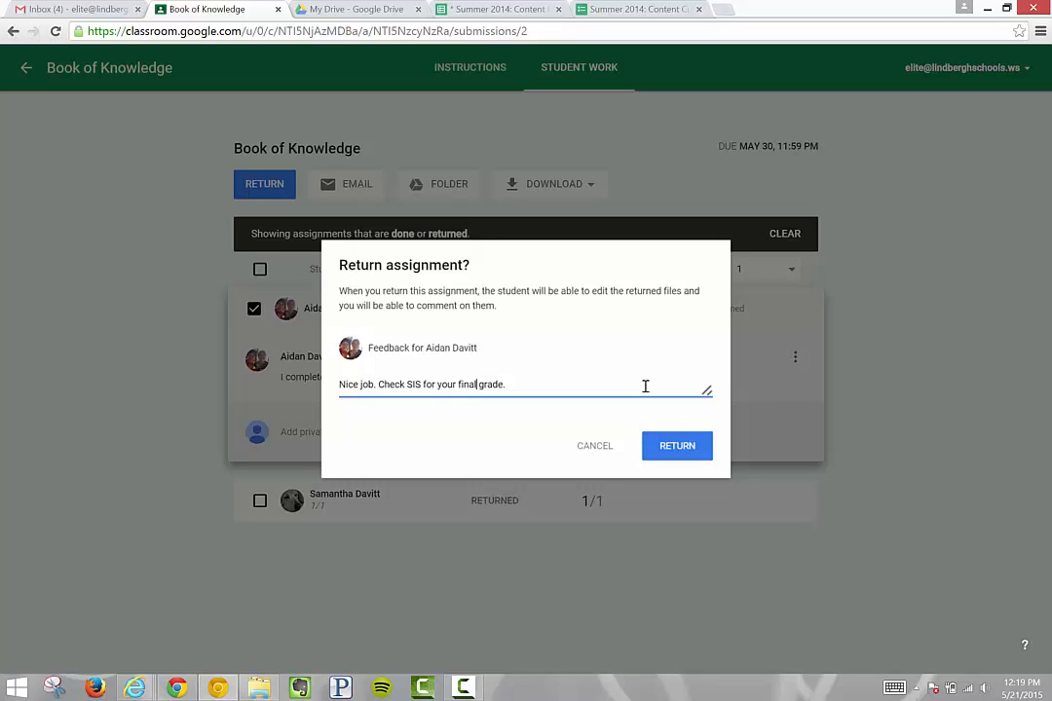
pyautogui.click(682, 447)
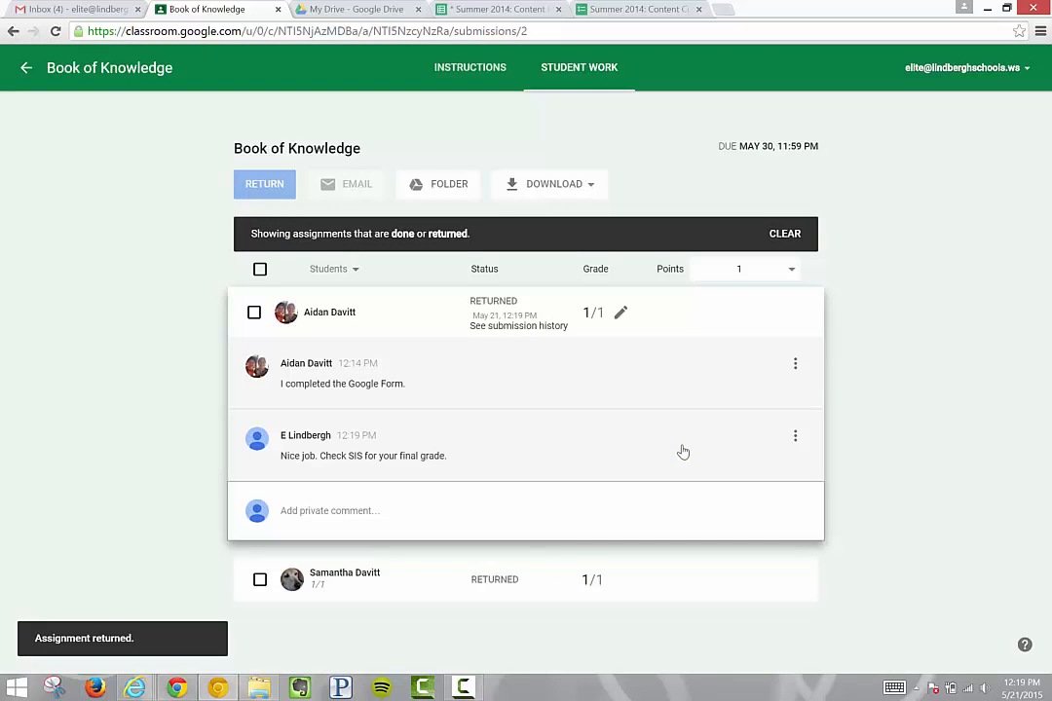
# - Go back to the class stream and open the done submissions for the Book of Knowledge assignment due May 31
pyautogui.click(27, 69)
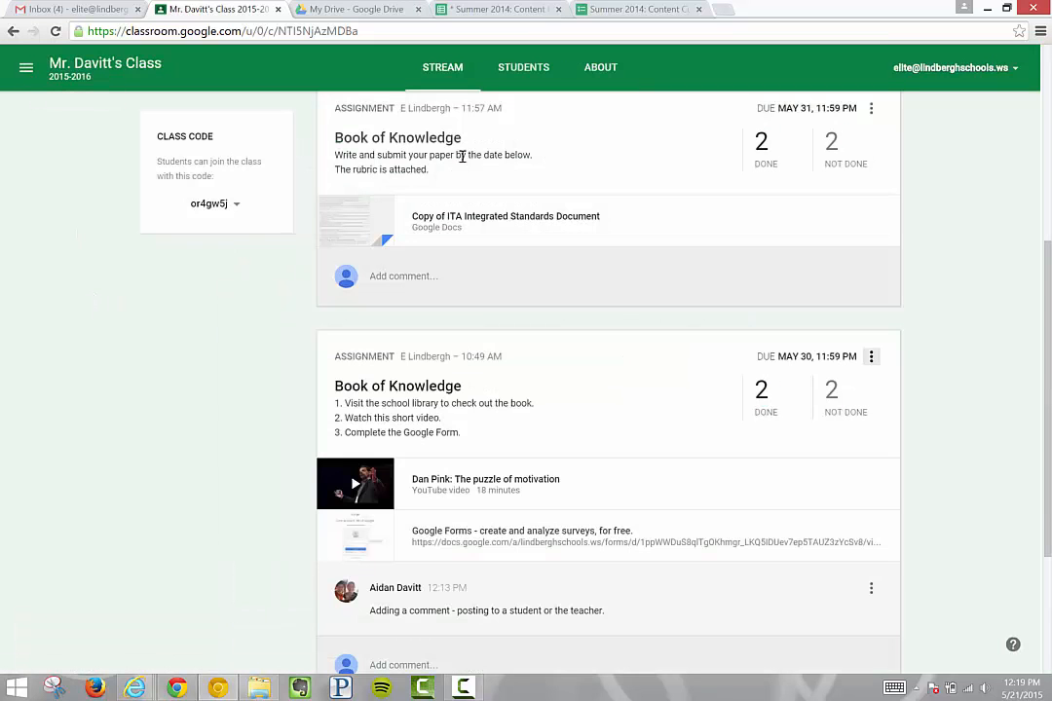
pyautogui.click(767, 163)
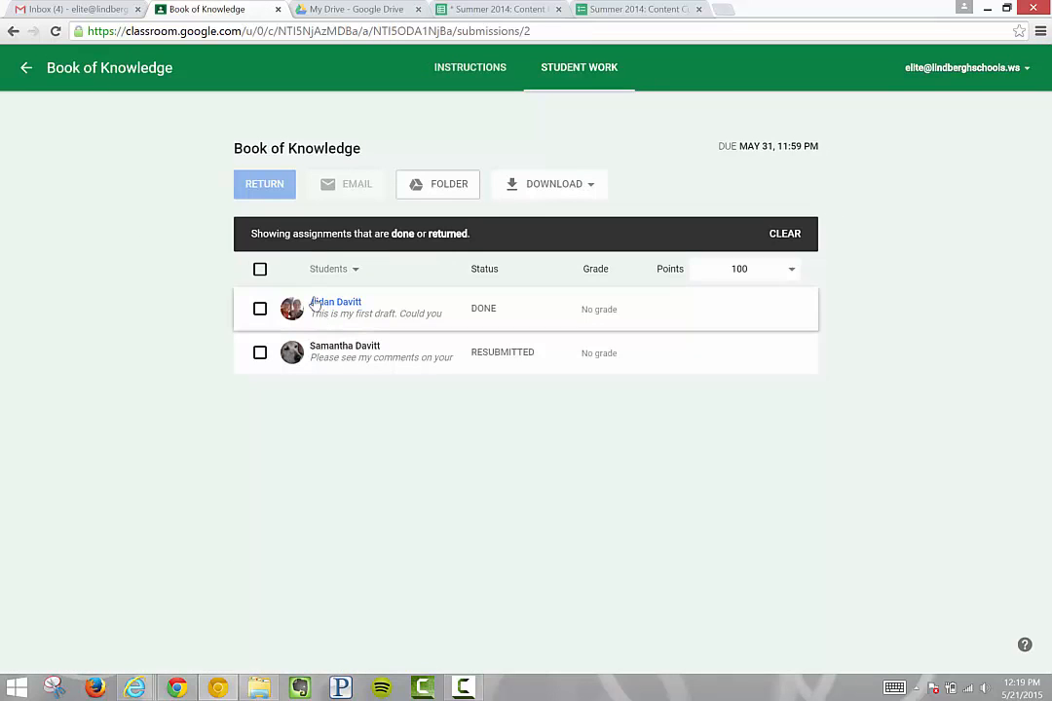
# - Select the first student's done submission and open its attached Book of Knowledge document
pyautogui.click(260, 309)
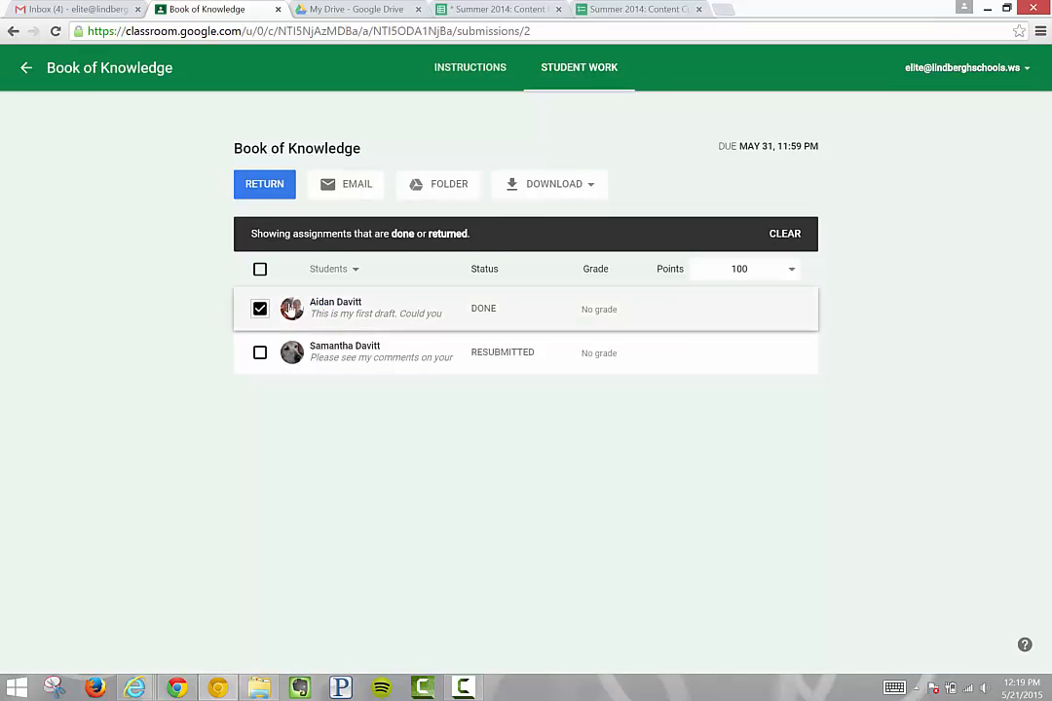
pyautogui.click(329, 304)
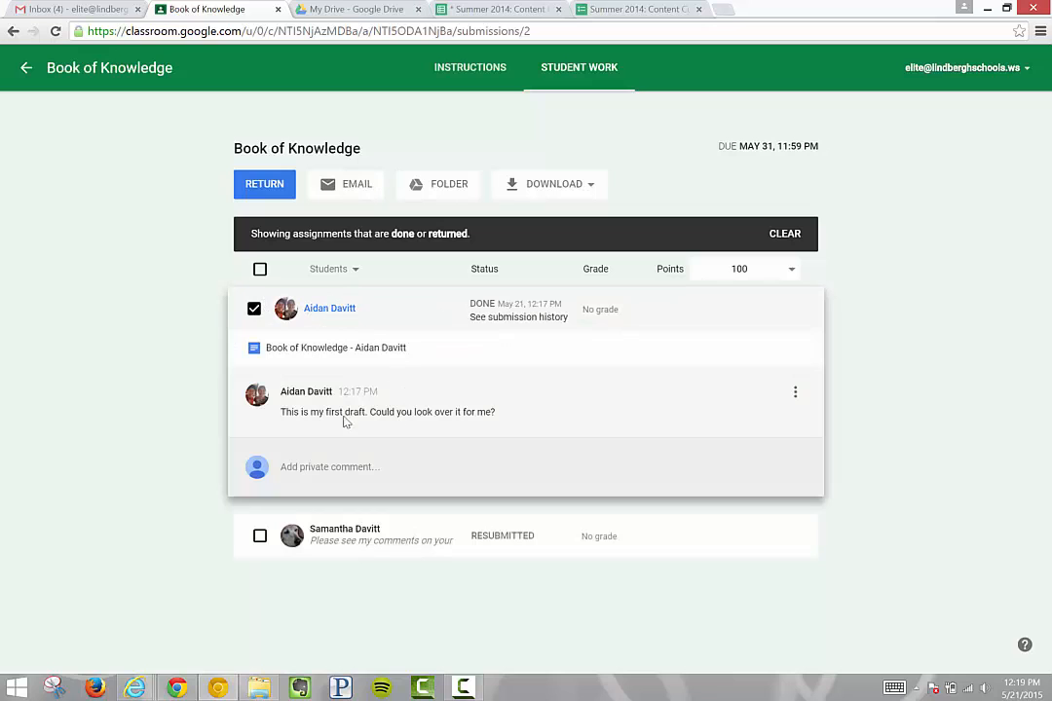
pyautogui.click(315, 348)
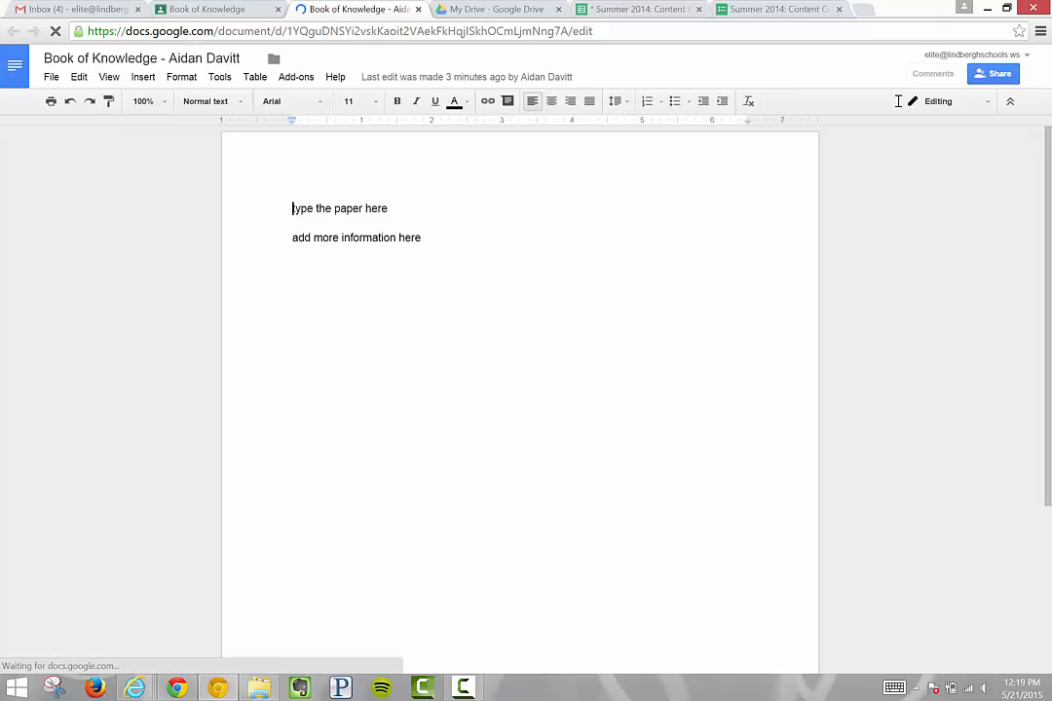
# - Comment "Comment here. More information here." on the last word of the document's second line and close the document
pyautogui.click(407, 236)
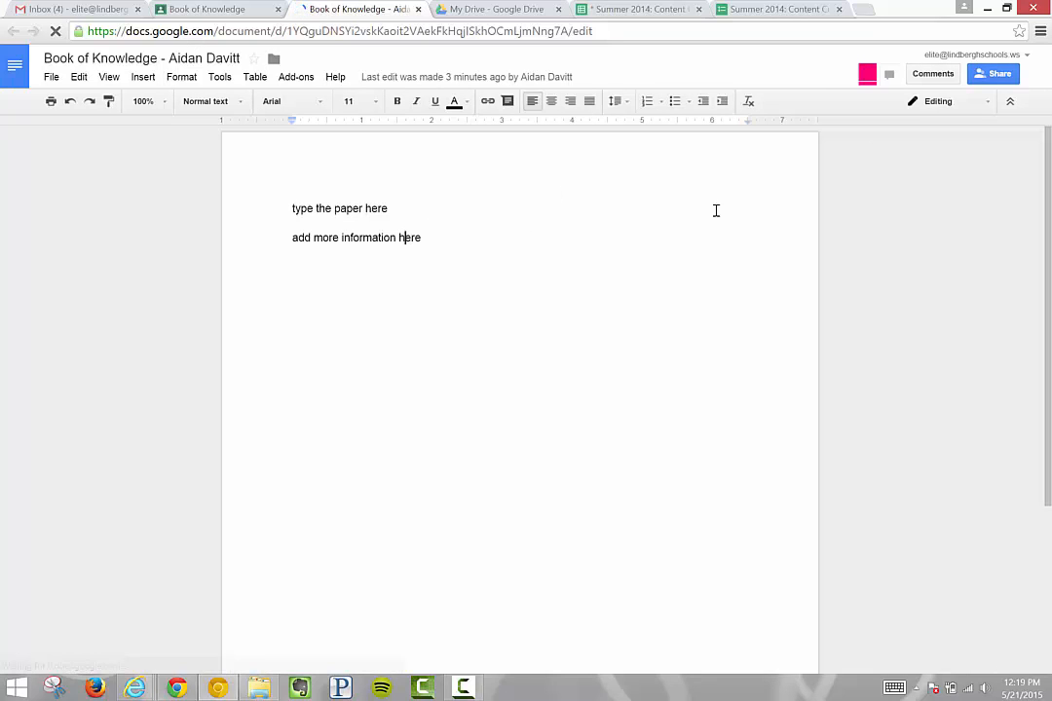
pyautogui.click(932, 76)
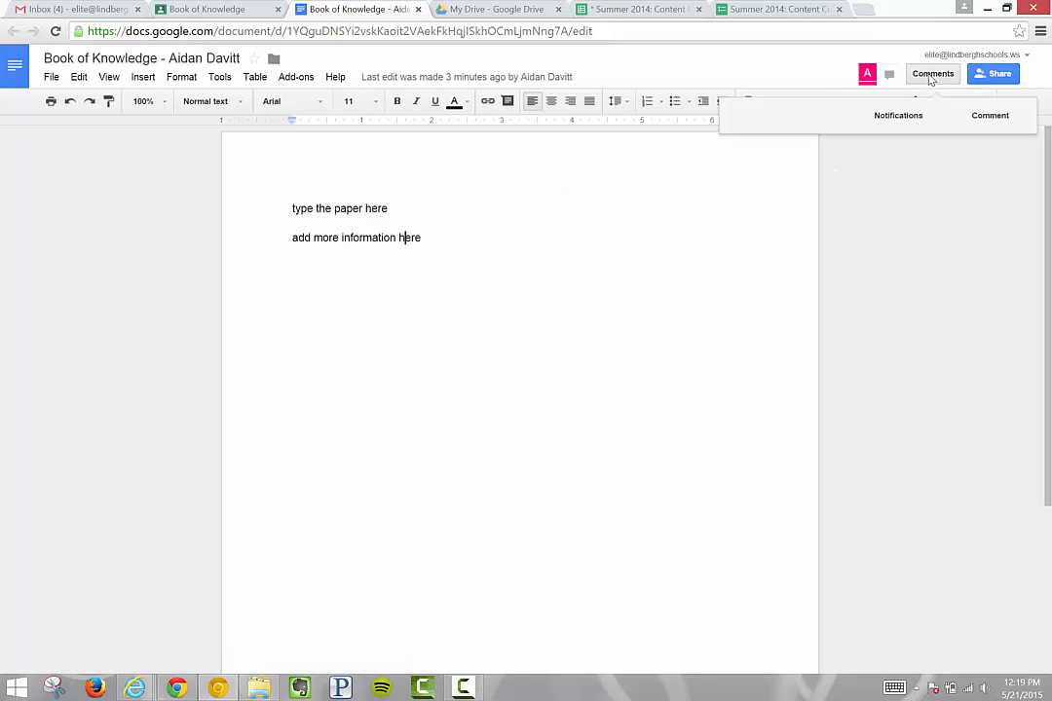
pyautogui.click(980, 113)
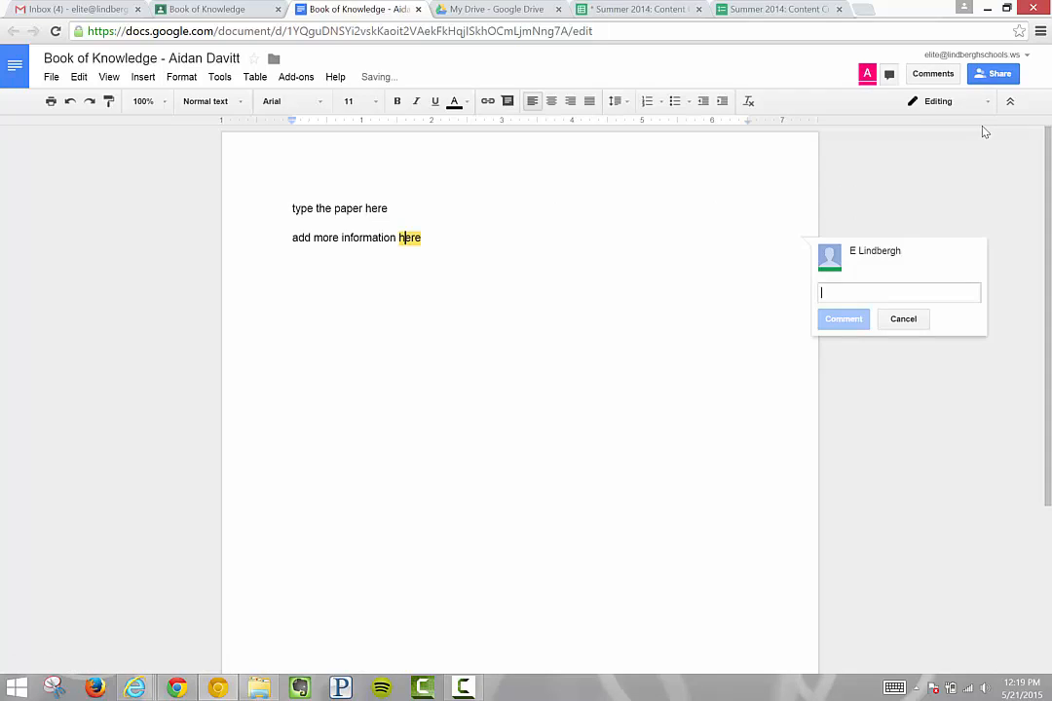
pyautogui.write('Comment here. More information here.')
pyautogui.click(840, 331)
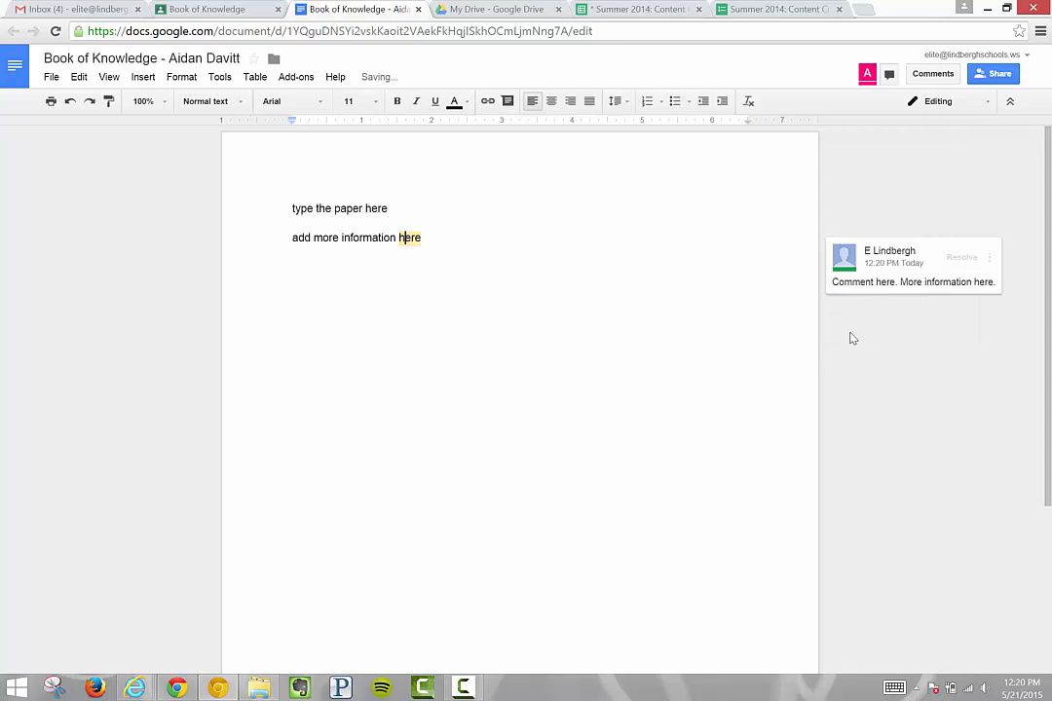
pyautogui.click(418, 8)
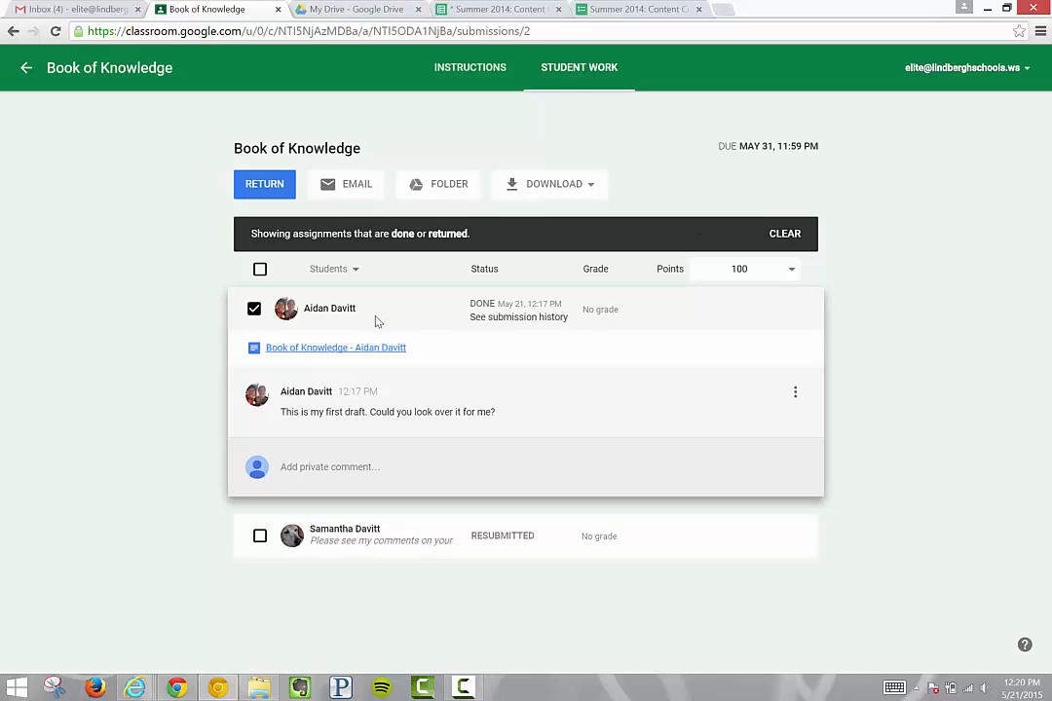
# - Enter a grade of 50 for the first student's submission and clear it again
pyautogui.click(605, 311)
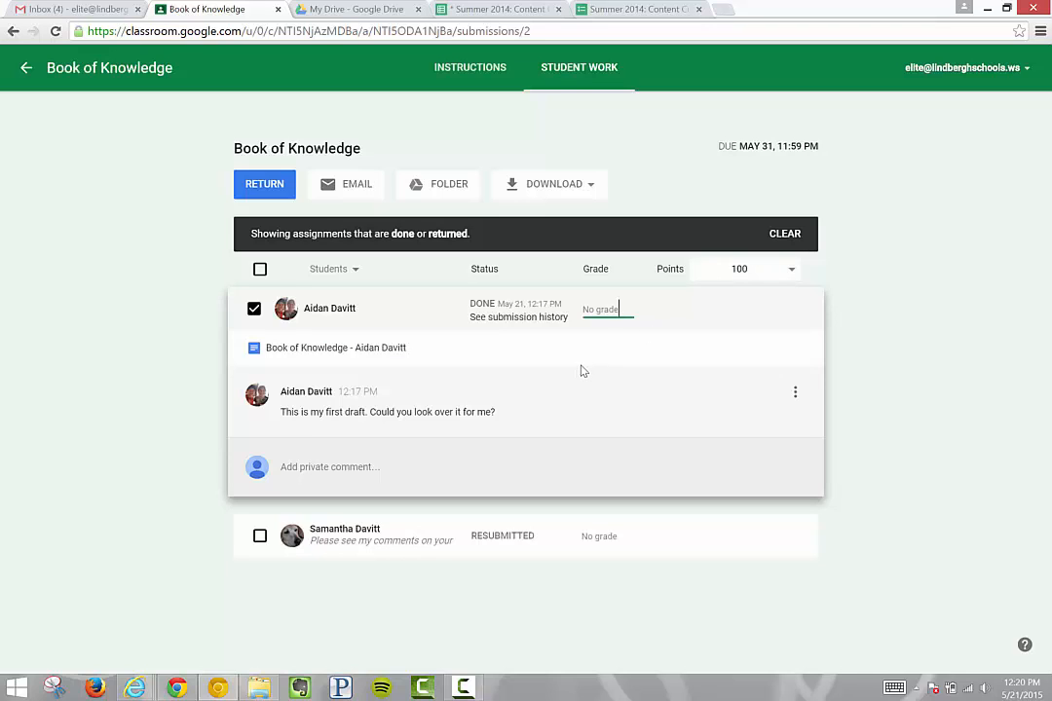
pyautogui.write('50')
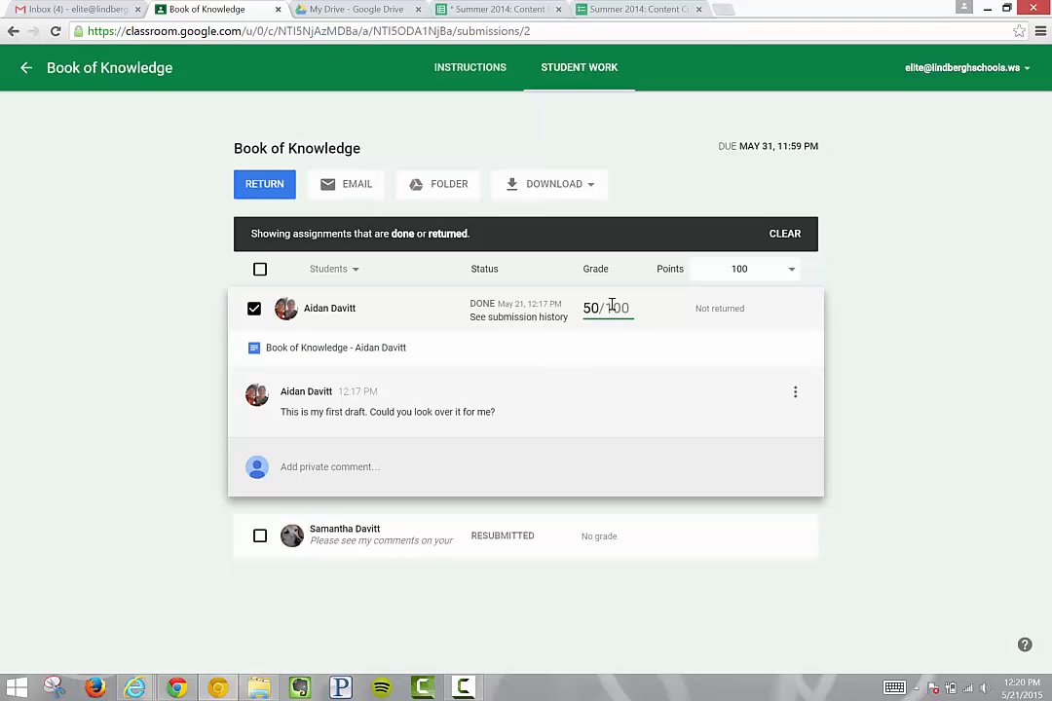
pyautogui.press('BackSpace')
pyautogui.press('BackSpace')
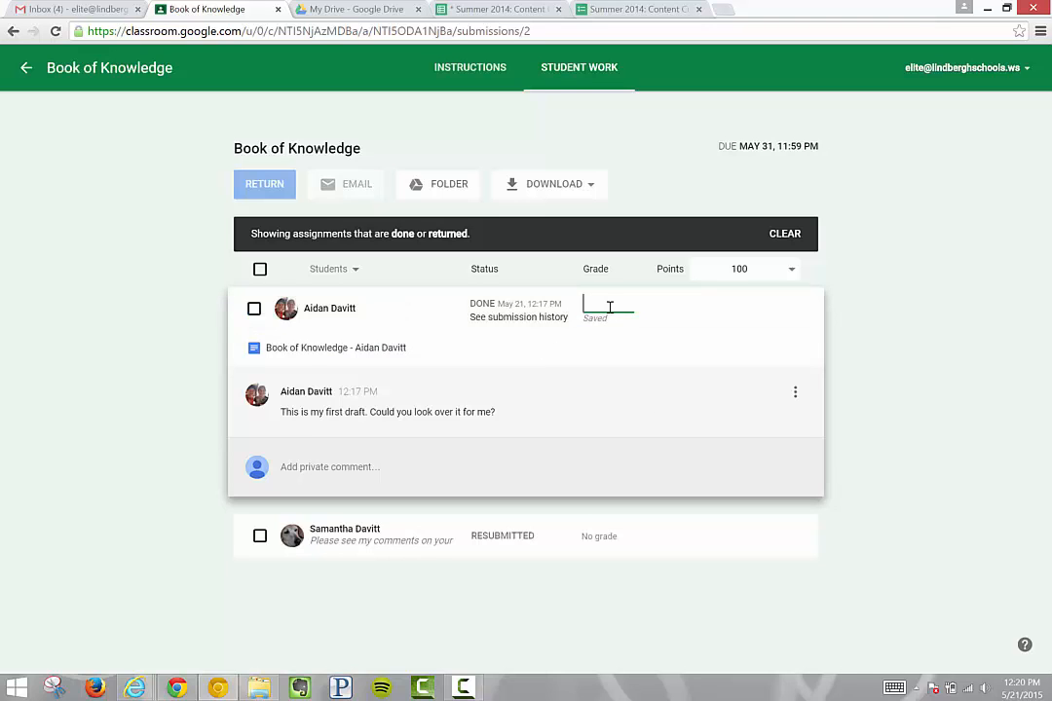
pyautogui.click(981, 269)
# - Return the first student's submission ungraded with the feedback note "Please check your document."
pyautogui.click(254, 309)
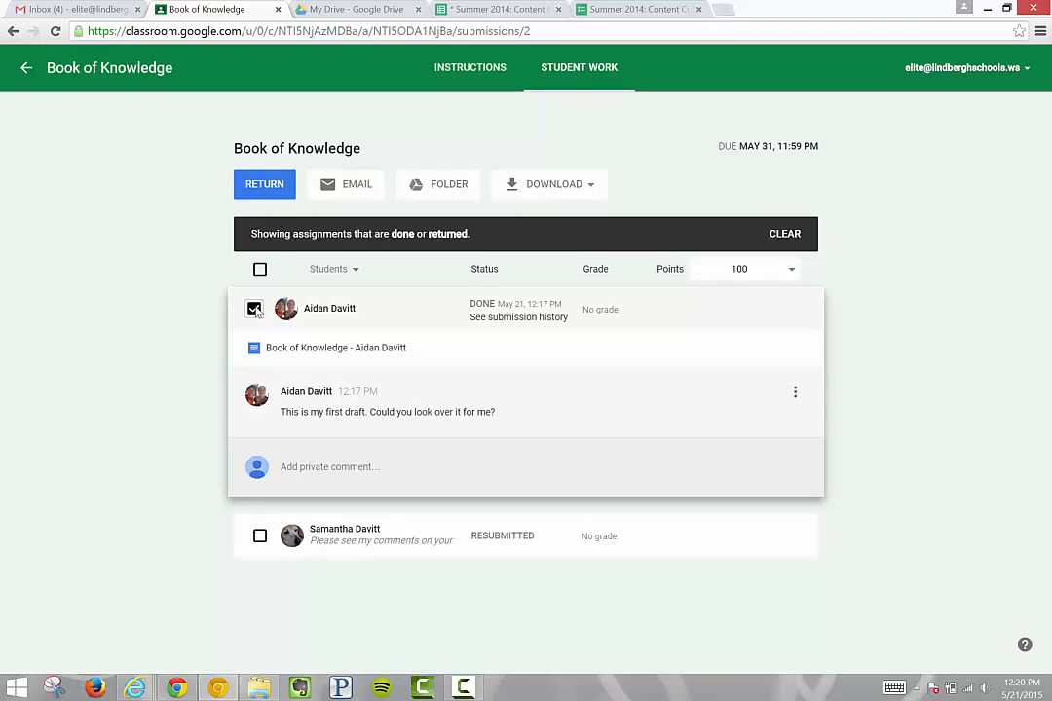
pyautogui.click(270, 185)
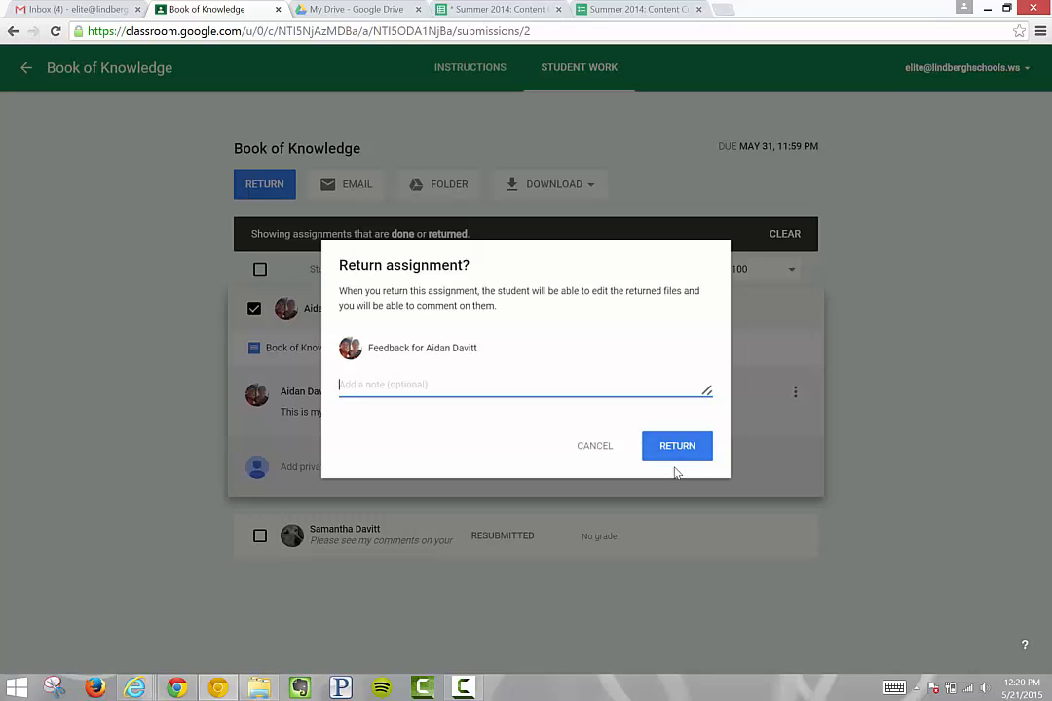
pyautogui.write('Note')
pyautogui.press('BackSpace')
pyautogui.press('BackSpace')
pyautogui.press('BackSpace')
pyautogui.press('BackSpace')
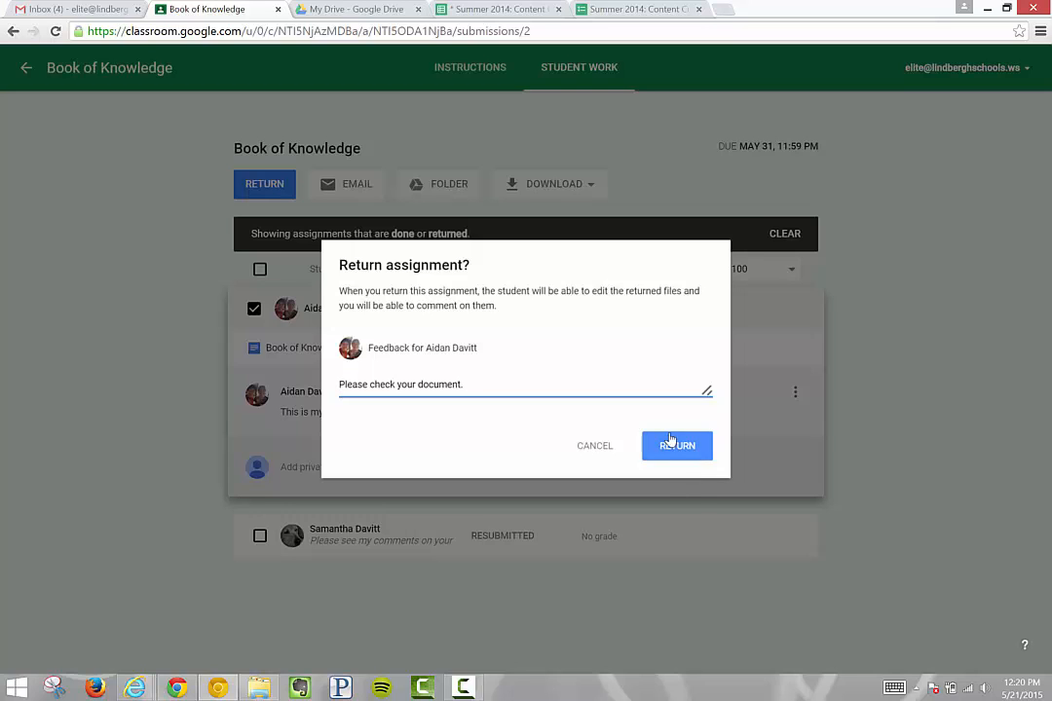
pyautogui.click(673, 449)
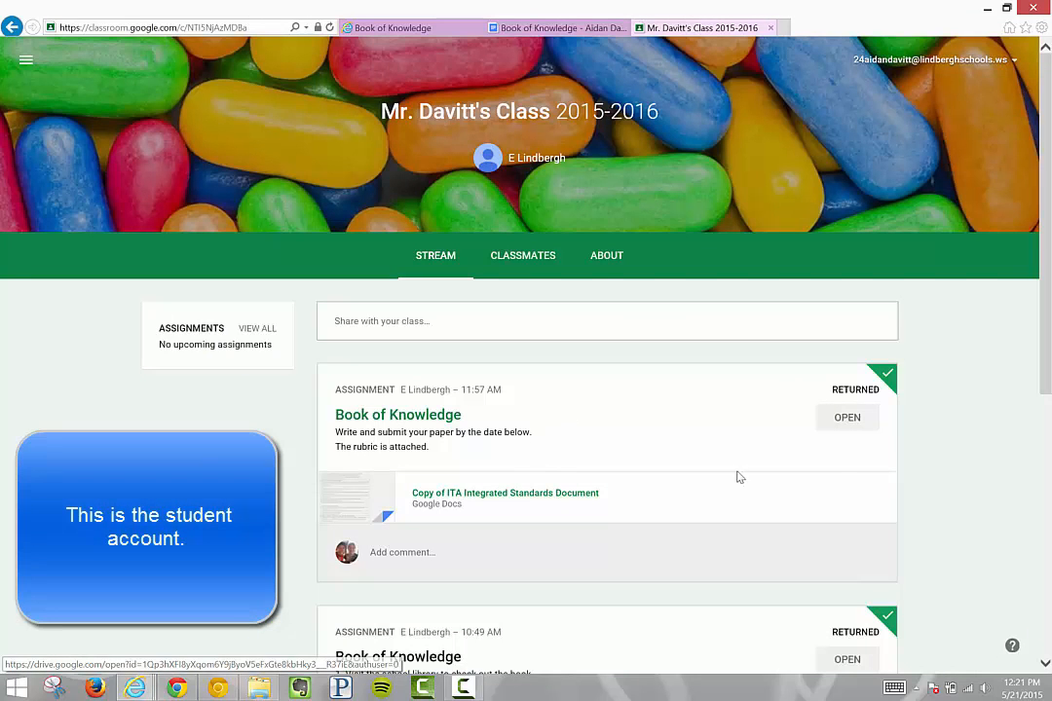
# - In the student account, open the returned Book of Knowledge document and add the line "changes here and here and... here."
pyautogui.click(835, 425)
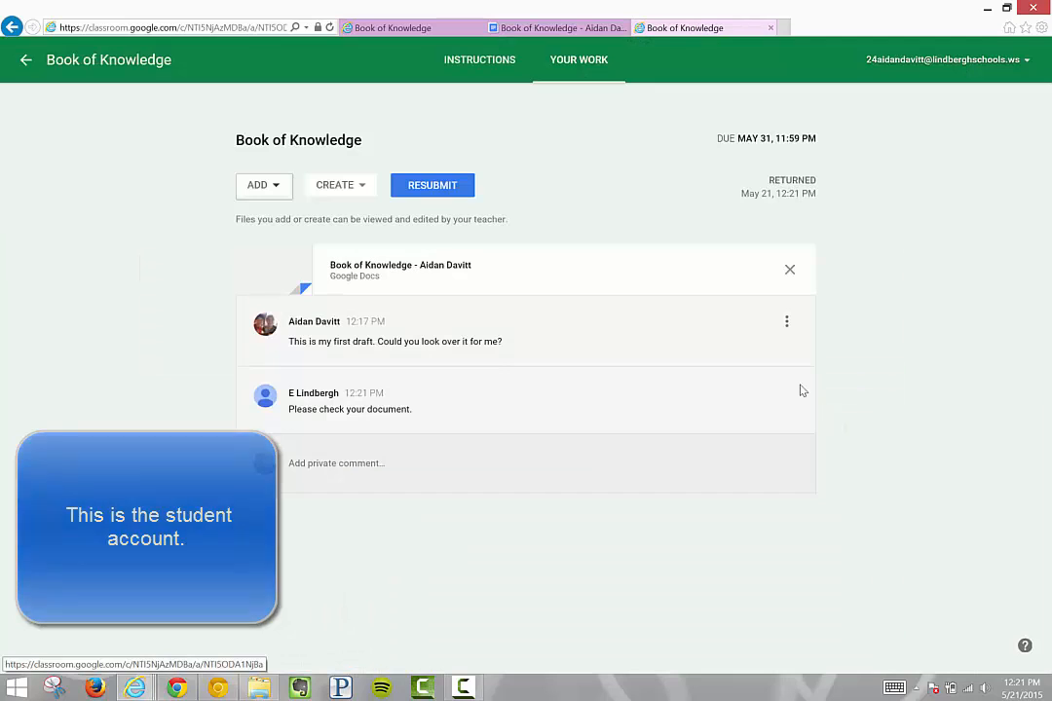
pyautogui.click(430, 269)
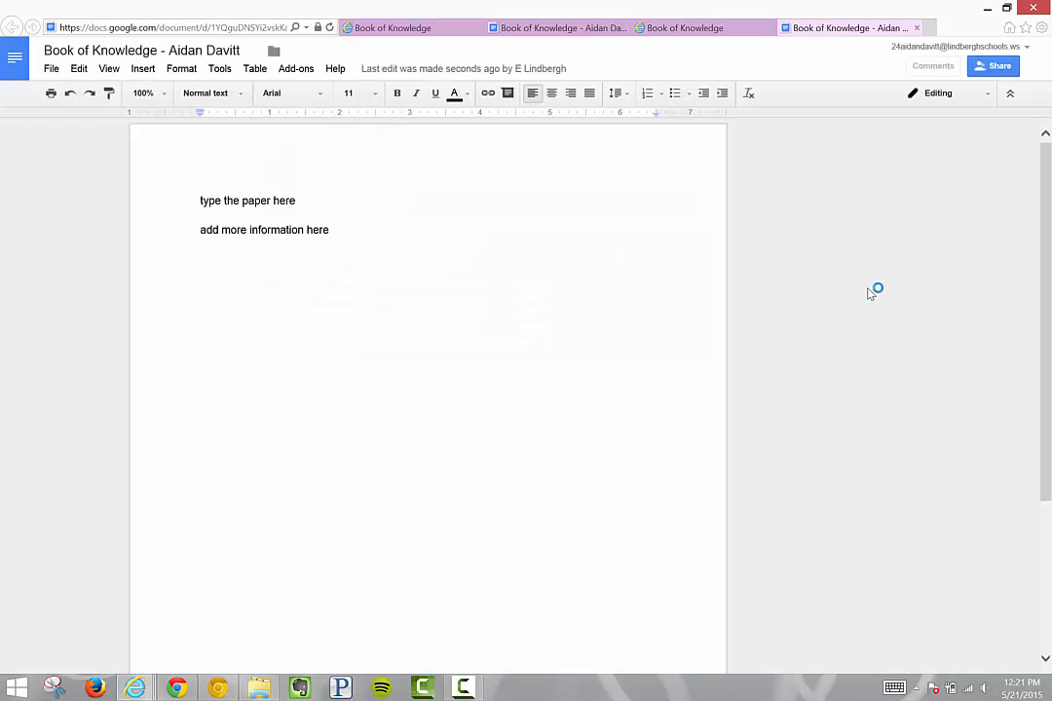
pyautogui.click(400, 236)
pyautogui.press('Return')
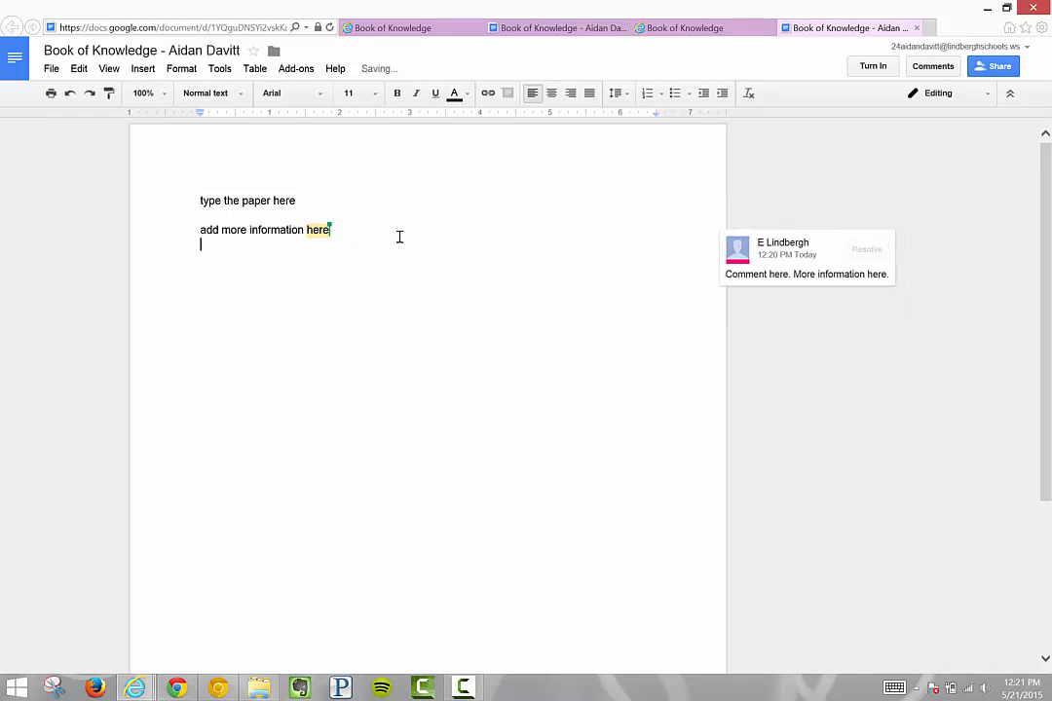
pyautogui.write('changes here and here and... here.')
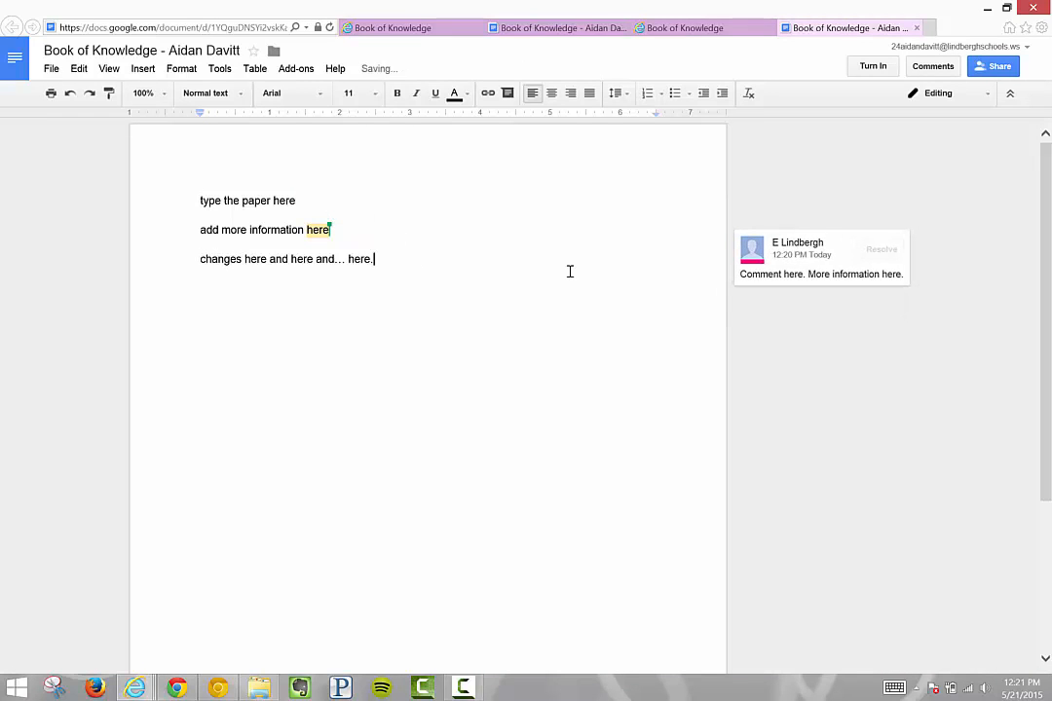
# - Turn in the revised document with the private note "My paper is now 100% finished."
pyautogui.click(873, 66)
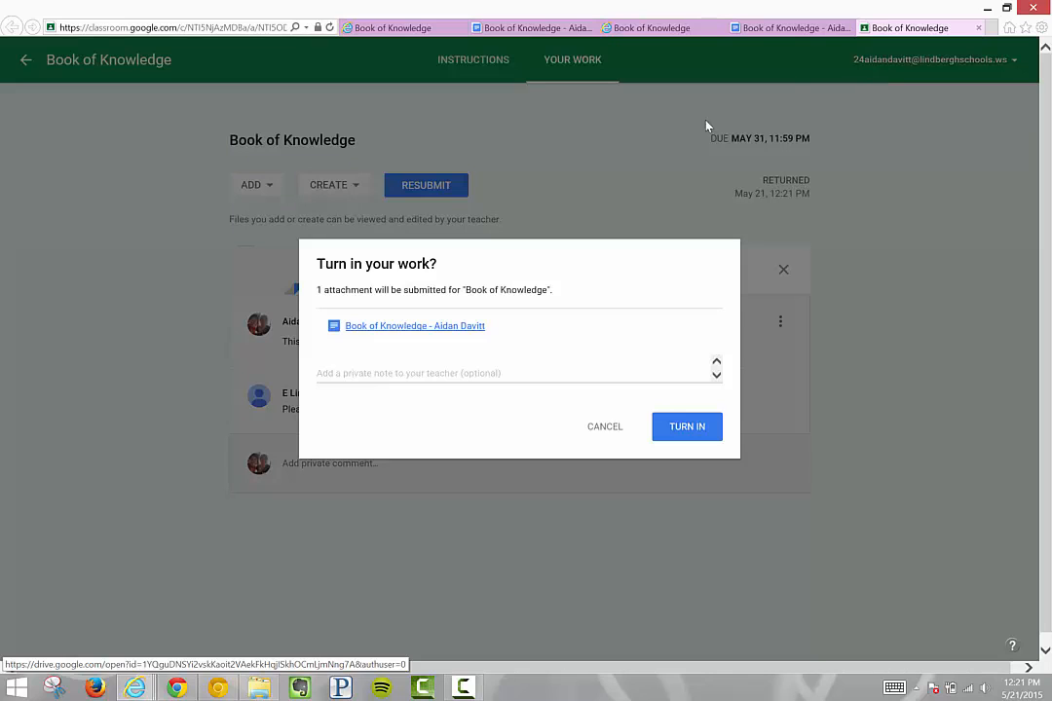
pyautogui.click(459, 371)
pyautogui.write('My paper is now 1`00% finished.')
pyautogui.click(681, 426)
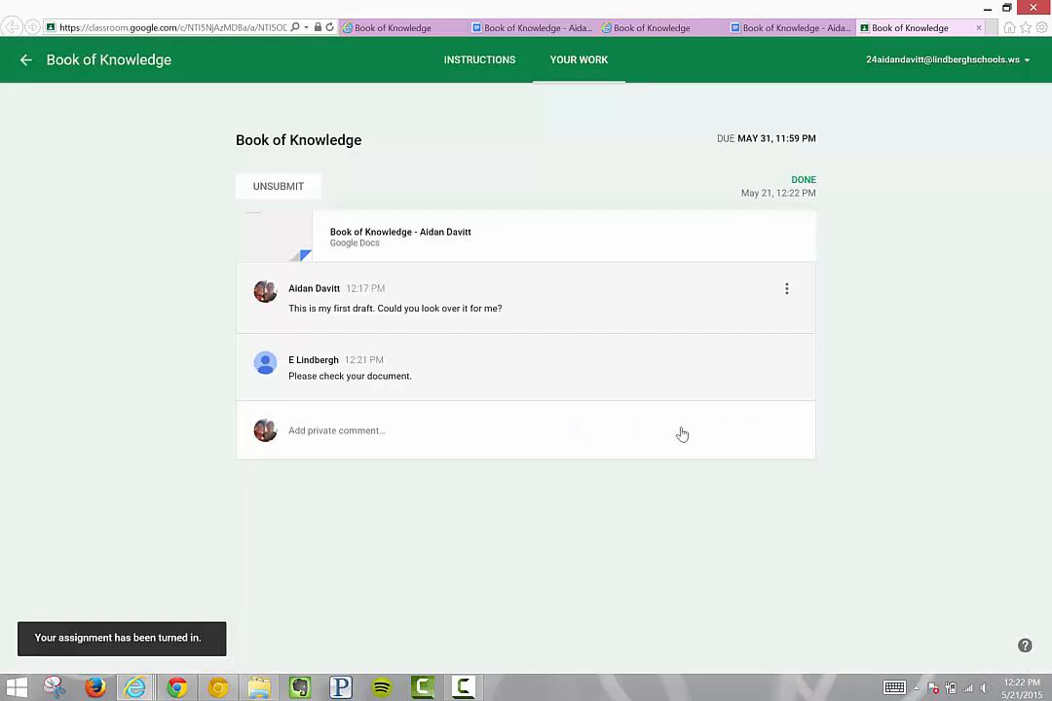
# - Switch back to the teacher's Classroom window with the Book of Knowledge student work
pyautogui.click(218, 688)
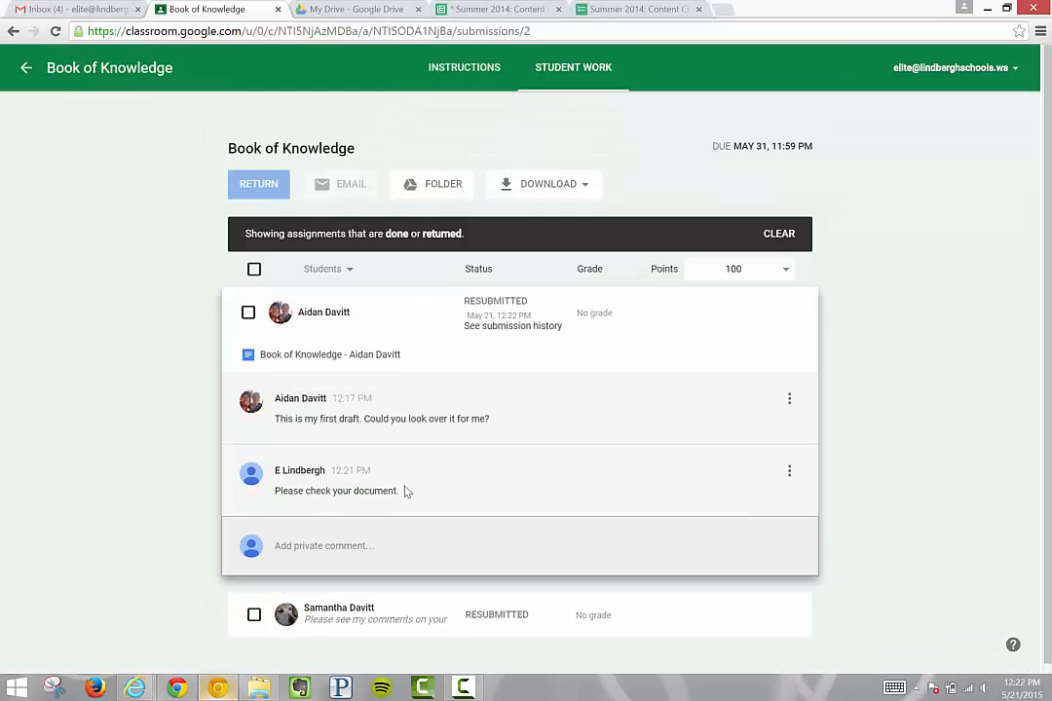